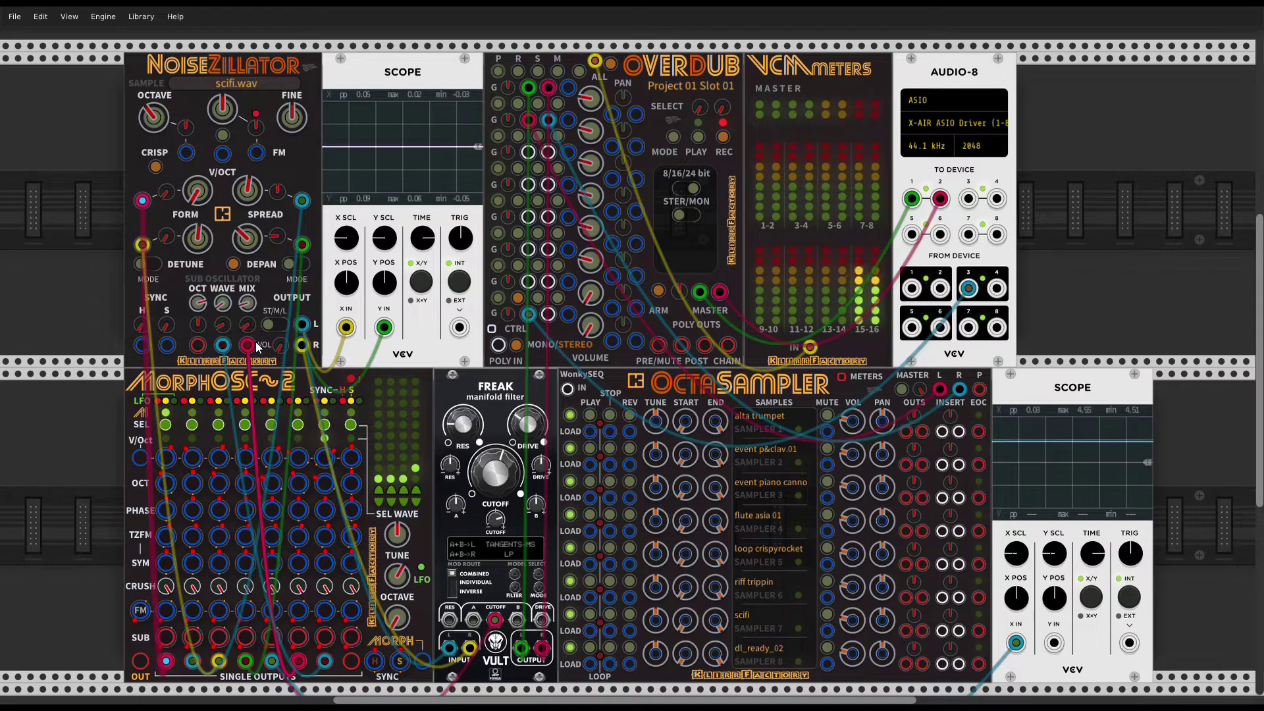
Step: Raise NoiseZillator's VOL to 0.822 so scifi.wav shows on the scope and meters 1-2
{"action": "mouse_move", "coordinate": [279, 355]}
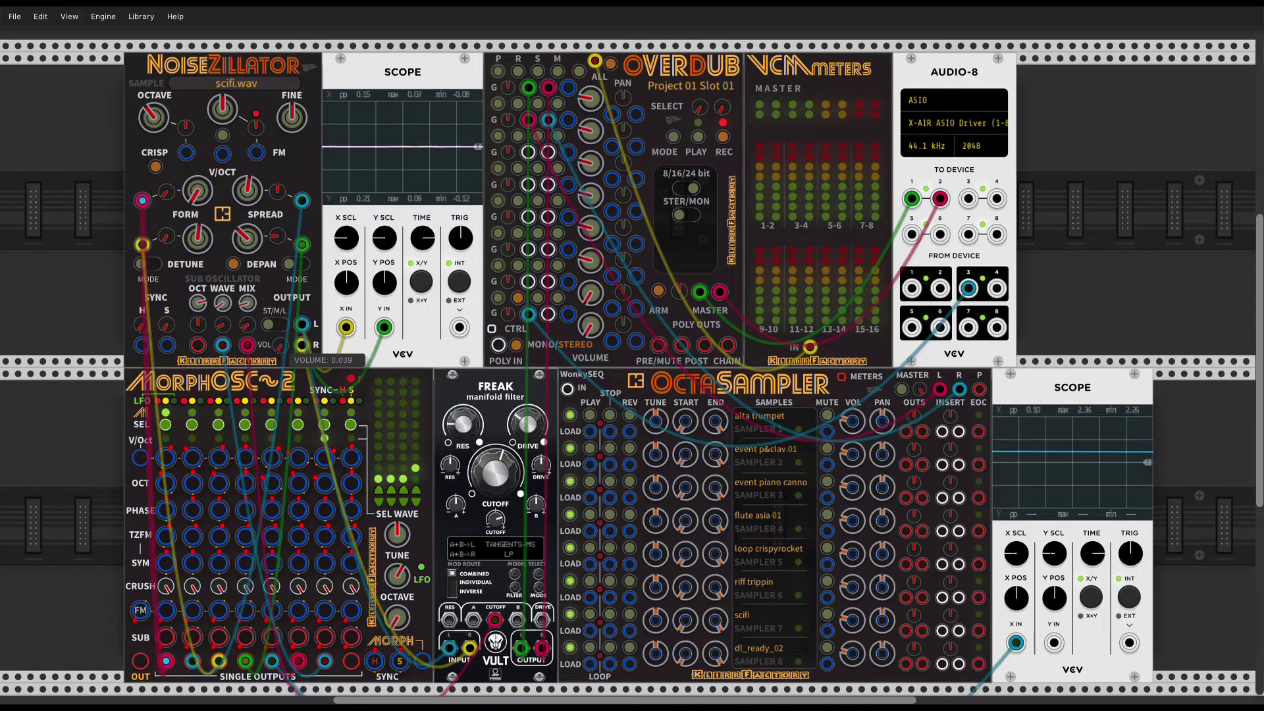
{"action": "left_click_drag", "start_coordinate": [280, 345], "coordinate": [279, 293]}
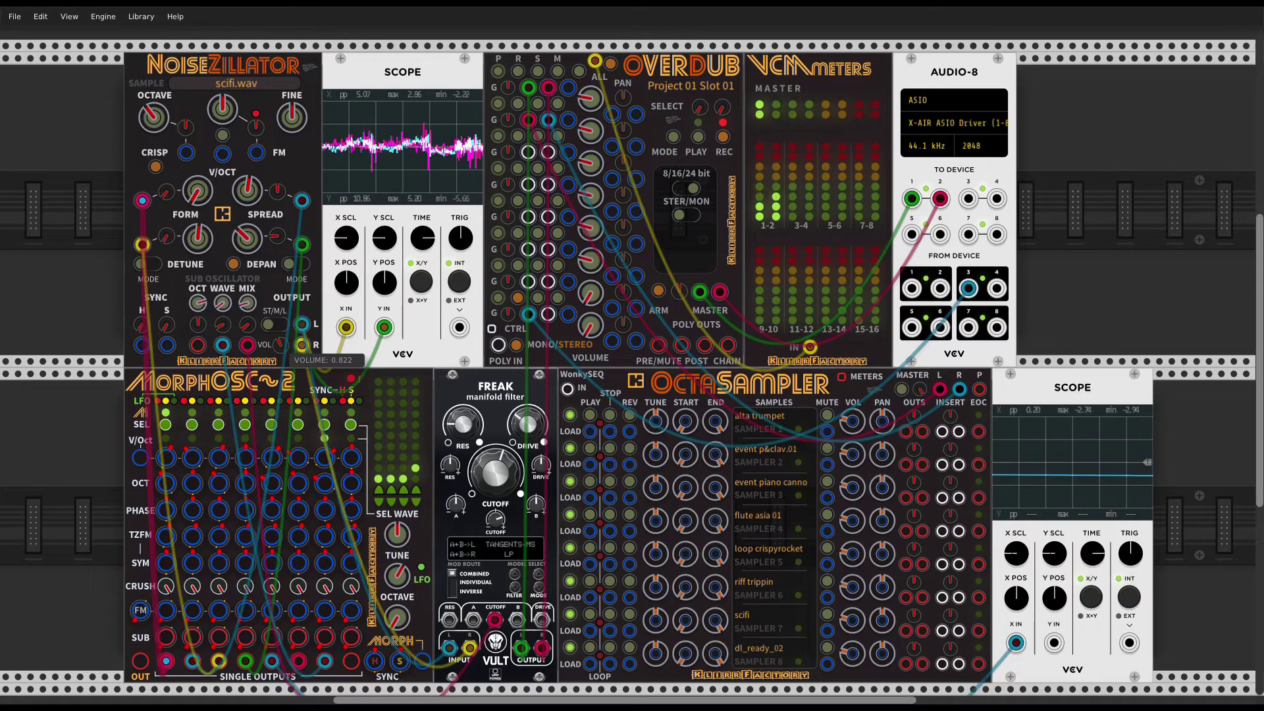
Step: Silence NoiseZillator, open the FREAK filter cutoff, and unplug all of NoiseZillator's modulation cables
{"action": "left_click_drag", "start_coordinate": [280, 344], "coordinate": [280, 395]}
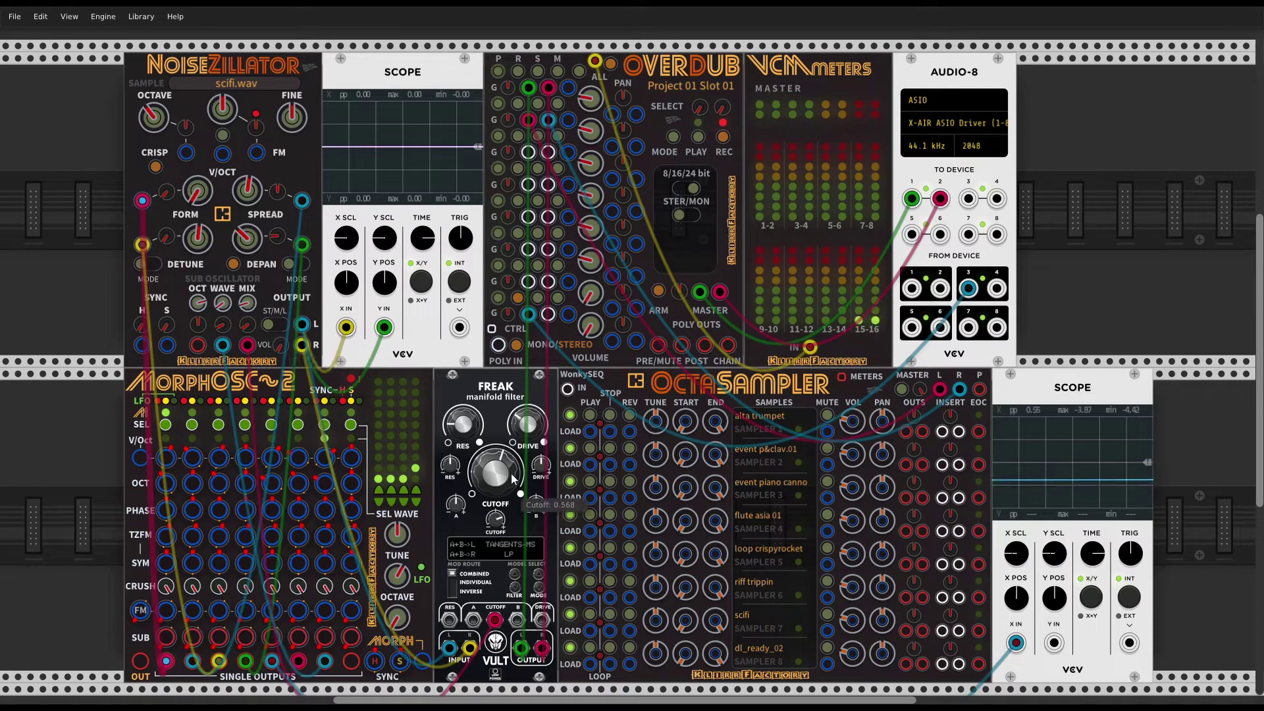
{"action": "mouse_move", "coordinate": [513, 494]}
{"action": "left_mouse_down"}
{"action": "mouse_move", "coordinate": [514, 465]}
{"action": "mouse_move", "coordinate": [494, 469]}
{"action": "left_mouse_up"}
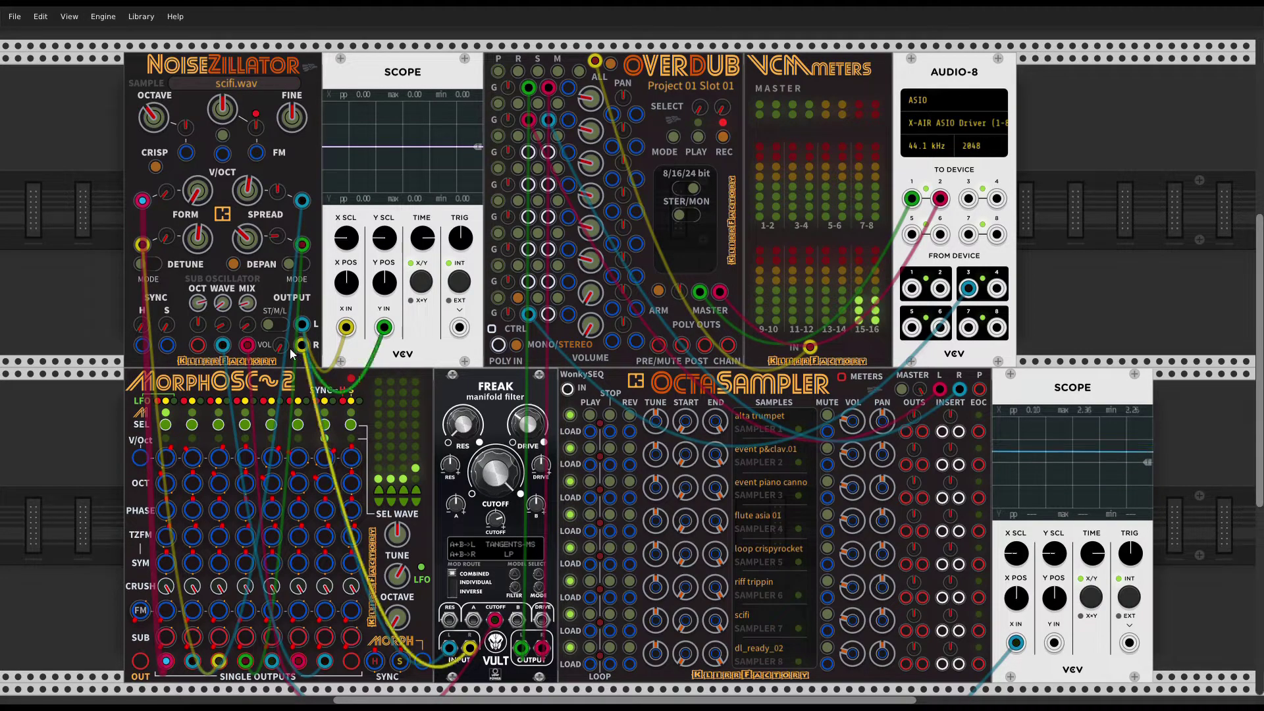
{"action": "left_click_drag", "start_coordinate": [247, 344], "coordinate": [210, 309]}
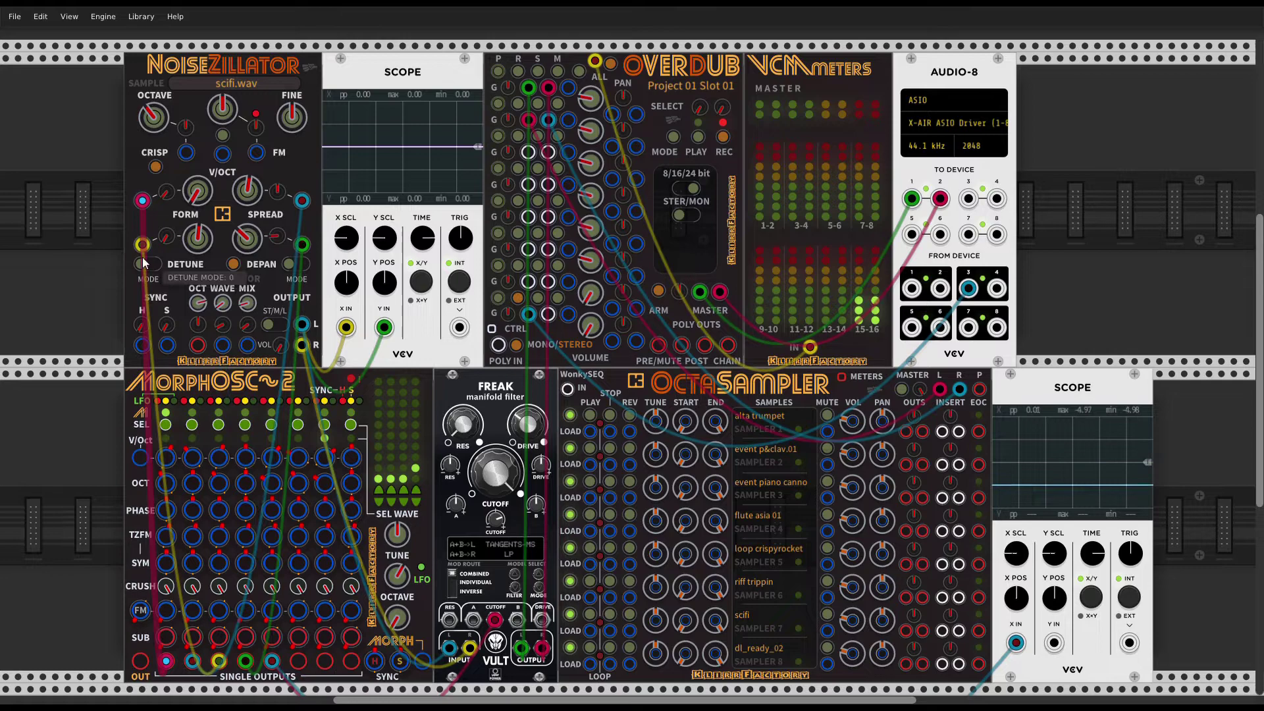
{"action": "left_click_drag", "start_coordinate": [142, 244], "coordinate": [150, 209]}
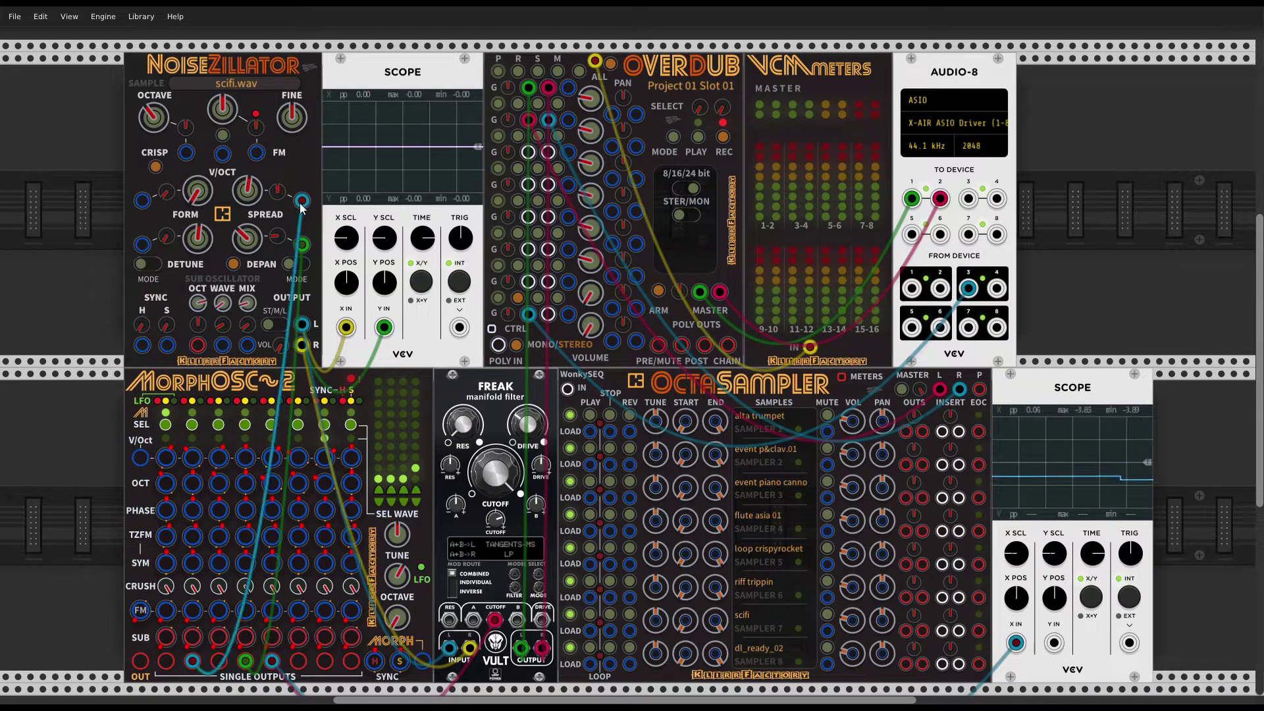
{"action": "left_click_drag", "start_coordinate": [302, 200], "coordinate": [289, 283]}
Step: Initialize NoiseZillator to its default settings and set its volume to 0
{"action": "right_click", "coordinate": [269, 168]}
{"action": "mouse_move", "coordinate": [283, 202]}
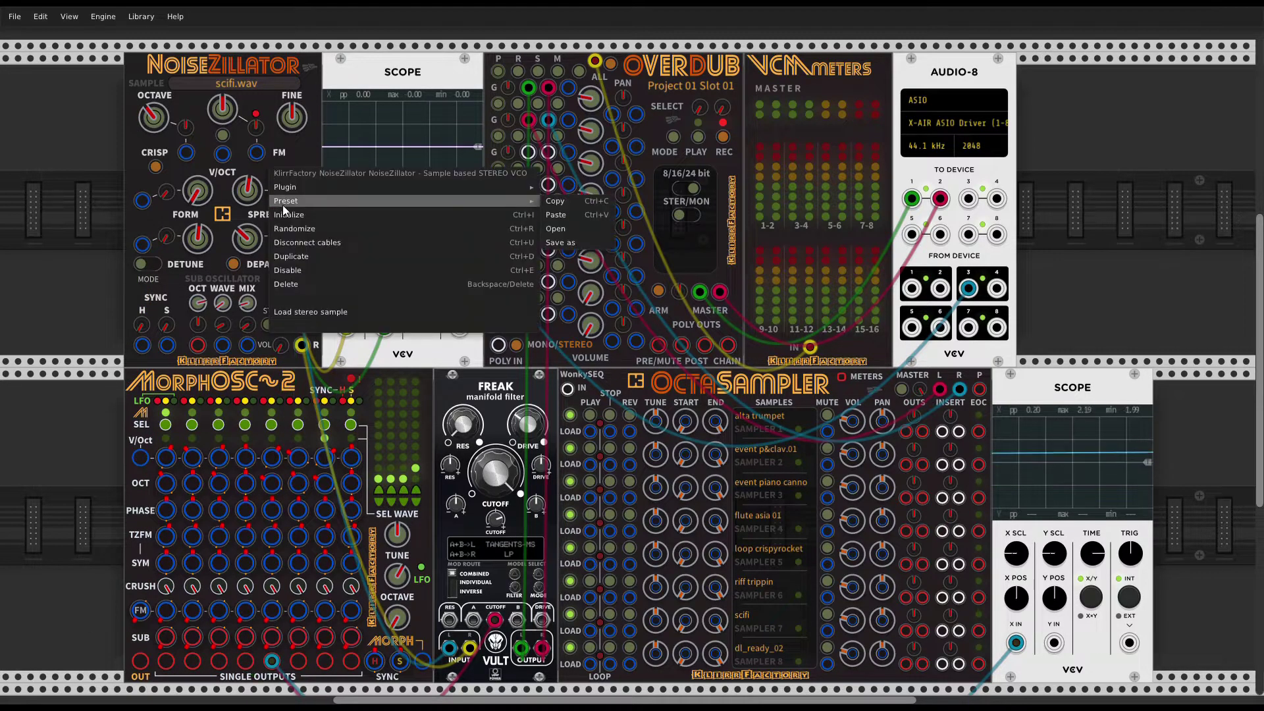
{"action": "left_click", "coordinate": [290, 213]}
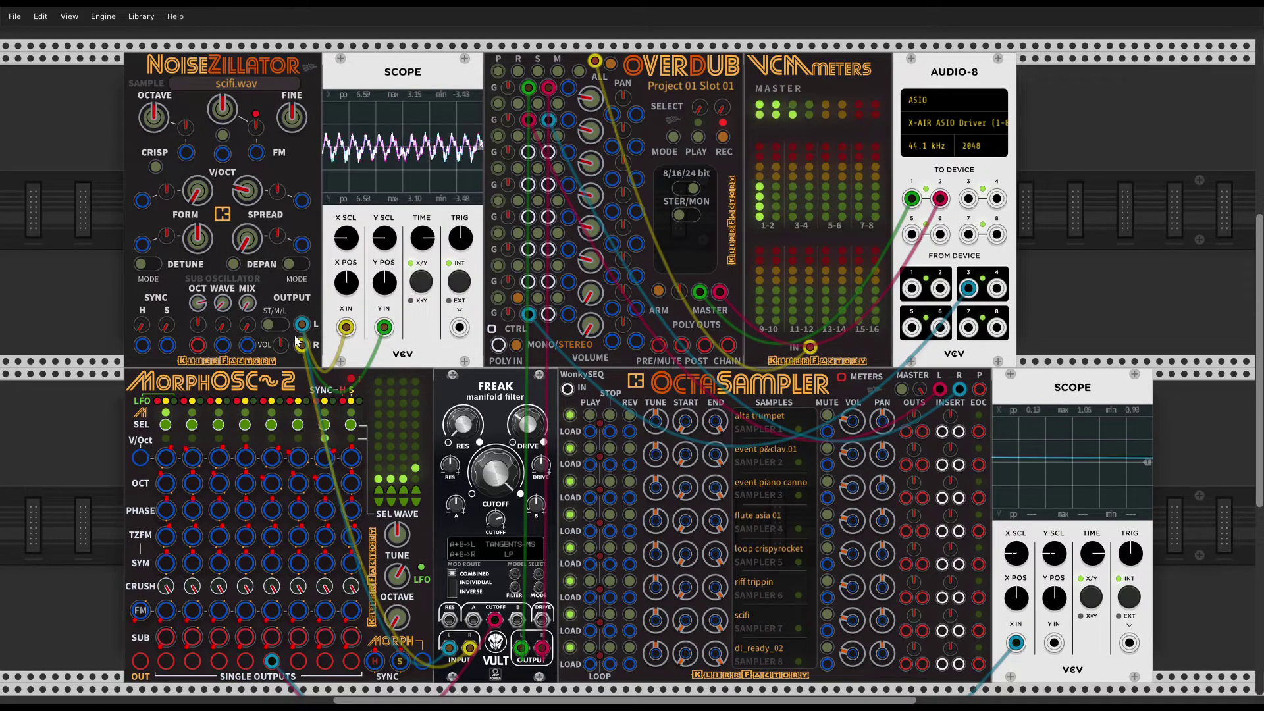
{"action": "left_click_drag", "start_coordinate": [281, 343], "coordinate": [281, 388]}
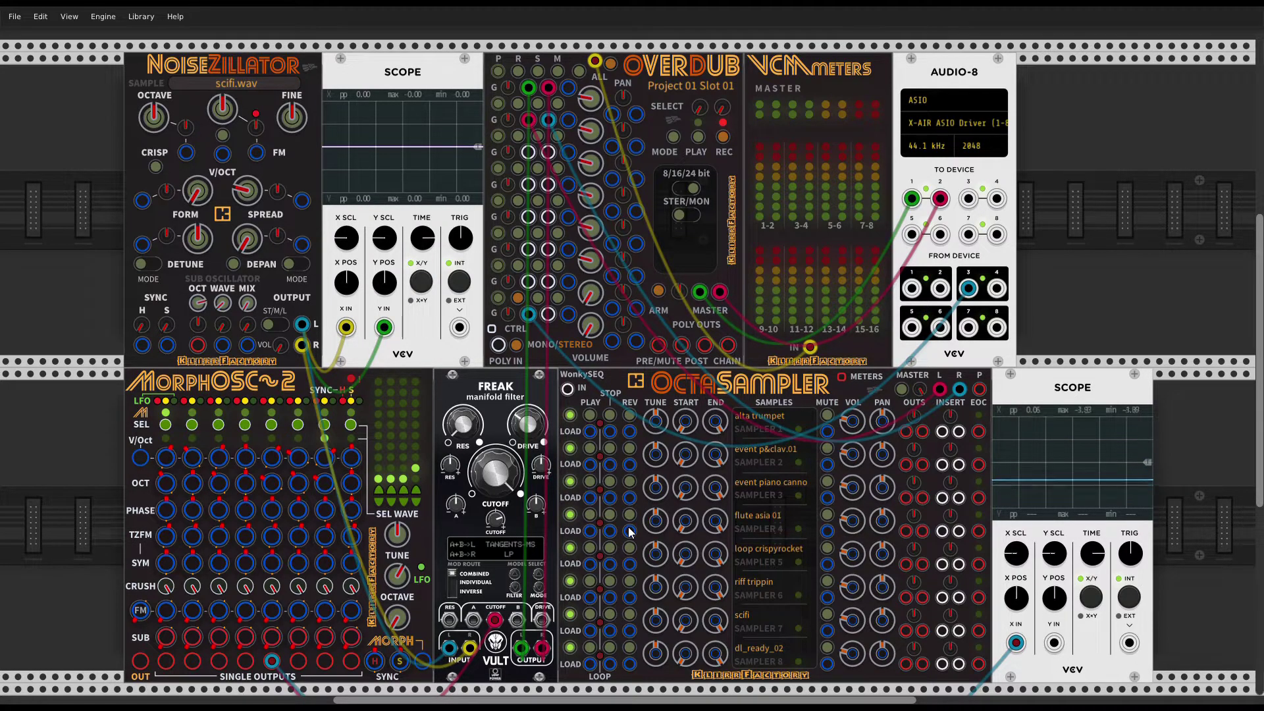
Step: Play OctaSampler's Sampler 6, load riff trippin.wav into NoiseZillator, and raise VOL to about 0.6
{"action": "left_click", "coordinate": [590, 581]}
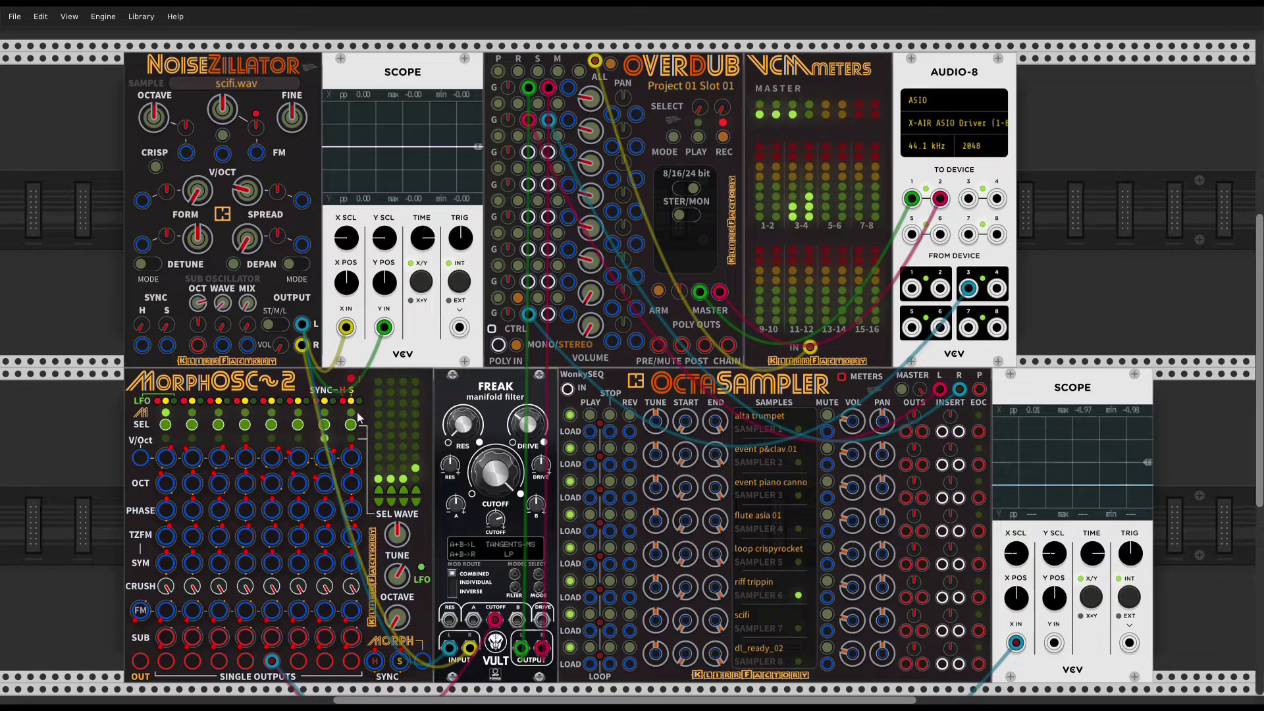
{"action": "right_click", "coordinate": [200, 103]}
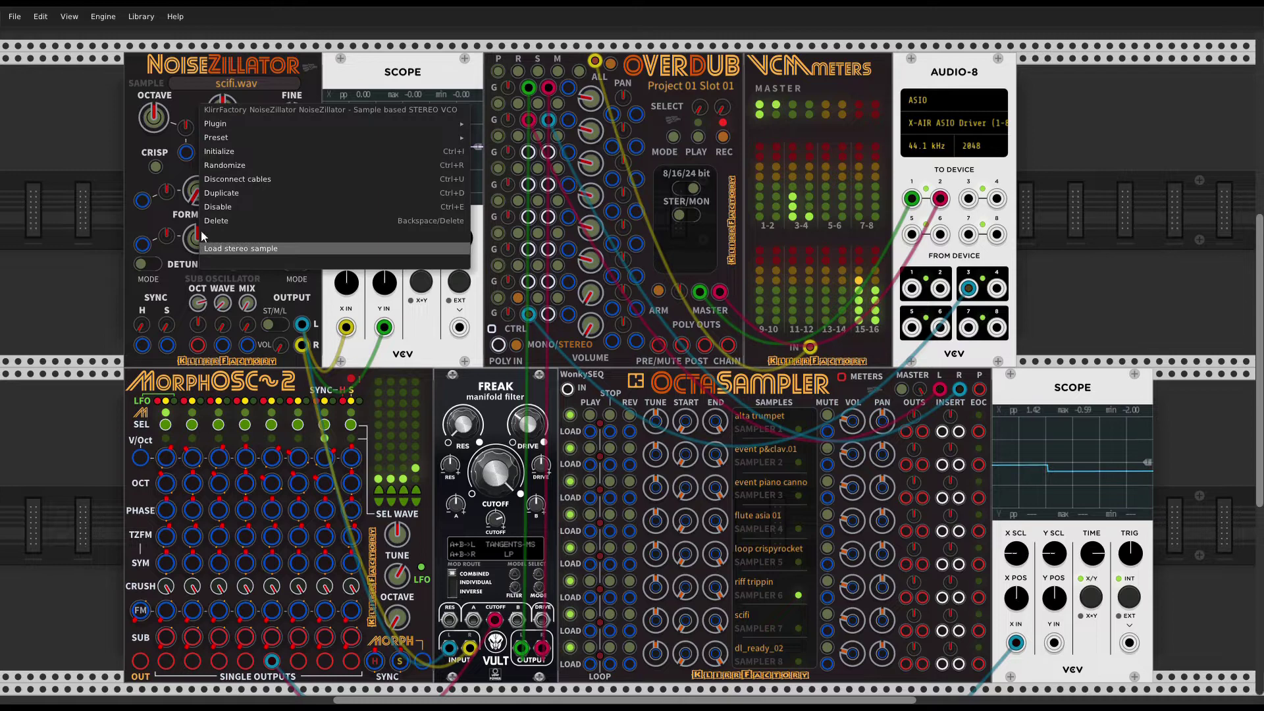
{"action": "left_click", "coordinate": [155, 216]}
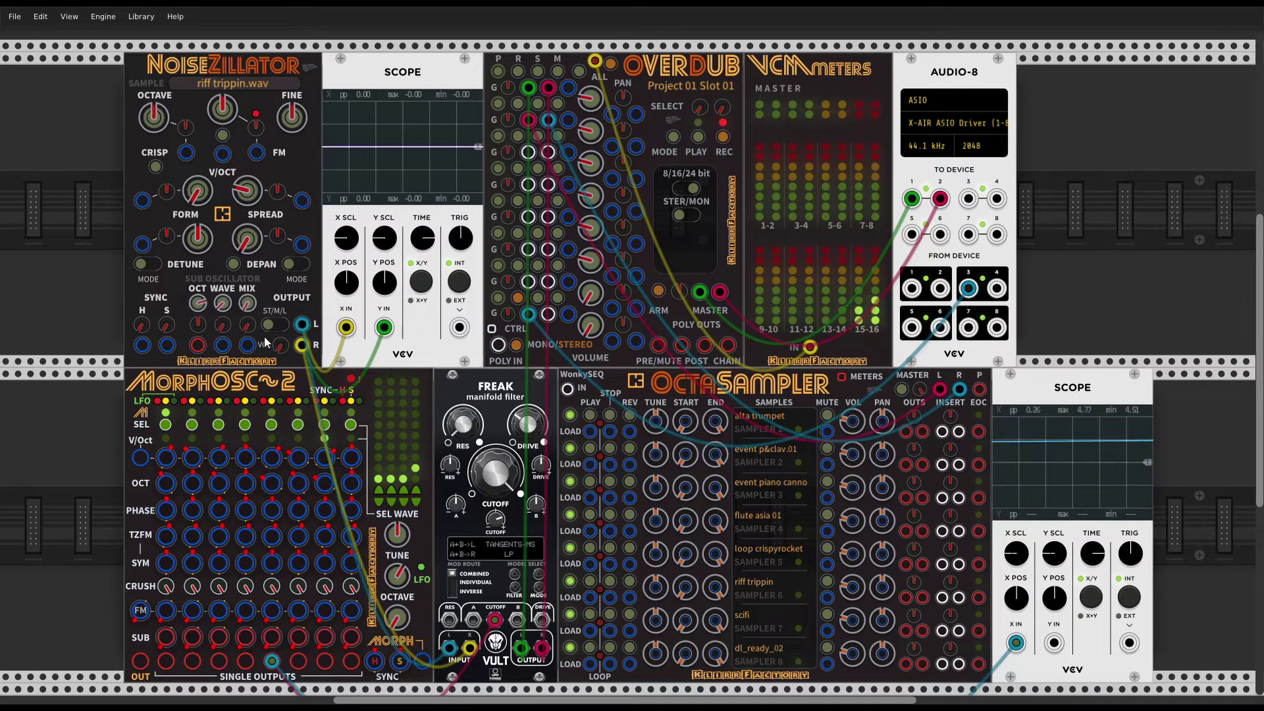
{"action": "left_click_drag", "start_coordinate": [279, 345], "coordinate": [280, 304]}
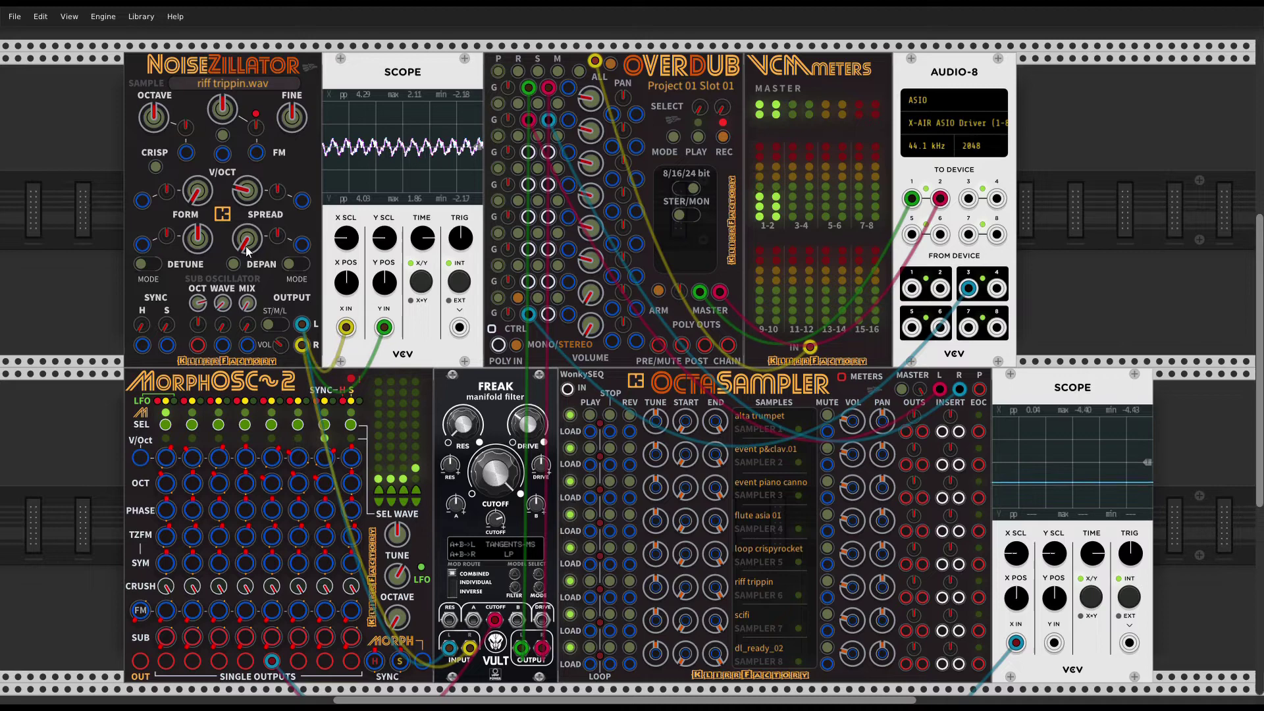
Step: Set OCTAVE to -2, morph FORM toward triangle, widen SPREAD, then reset SPREAD to its default 1
{"action": "left_click_drag", "start_coordinate": [153, 118], "coordinate": [153, 125]}
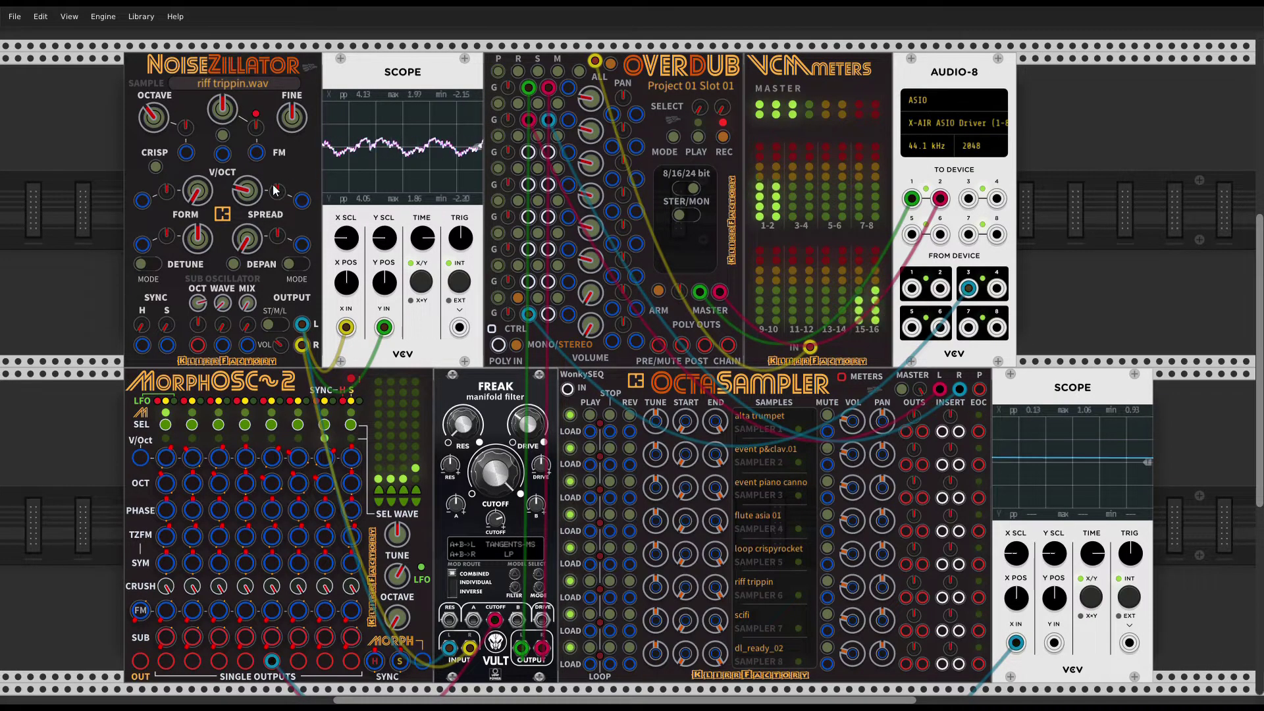
{"action": "mouse_move", "coordinate": [196, 207]}
{"action": "left_mouse_down"}
{"action": "mouse_move", "coordinate": [197, 177]}
{"action": "mouse_move", "coordinate": [197, 202]}
{"action": "left_mouse_up"}
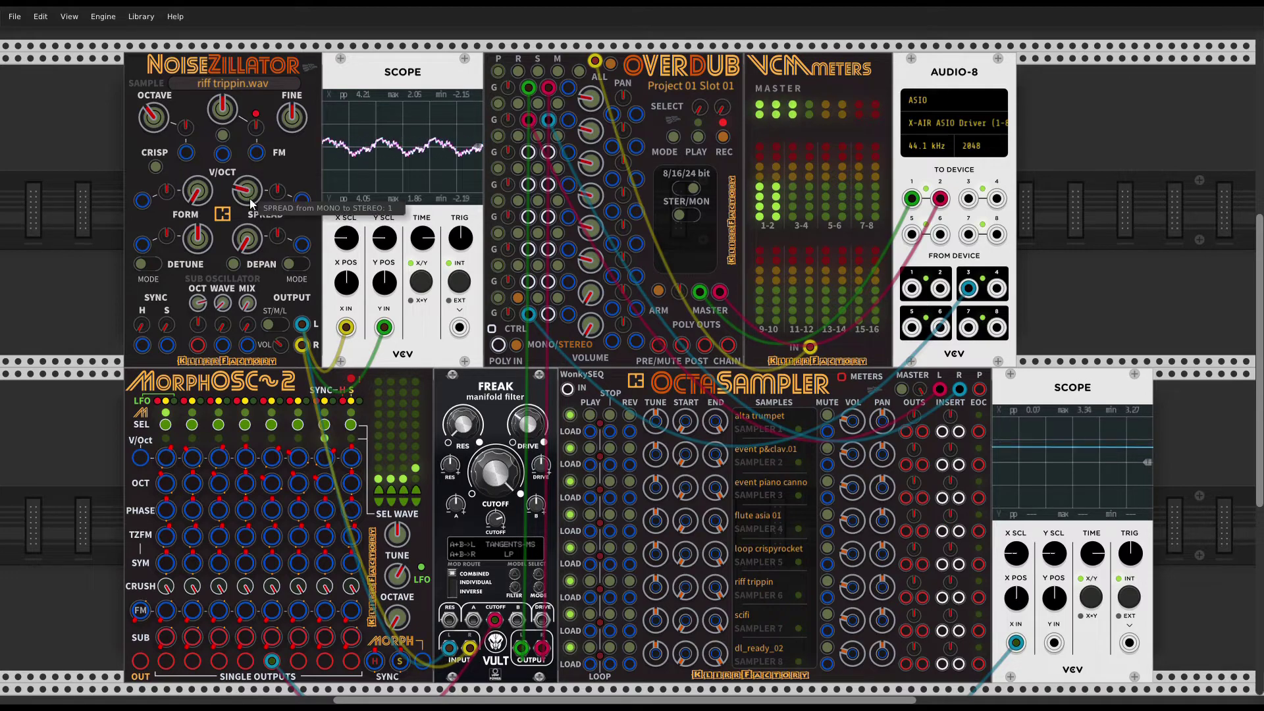
{"action": "left_click_drag", "start_coordinate": [249, 201], "coordinate": [244, 197]}
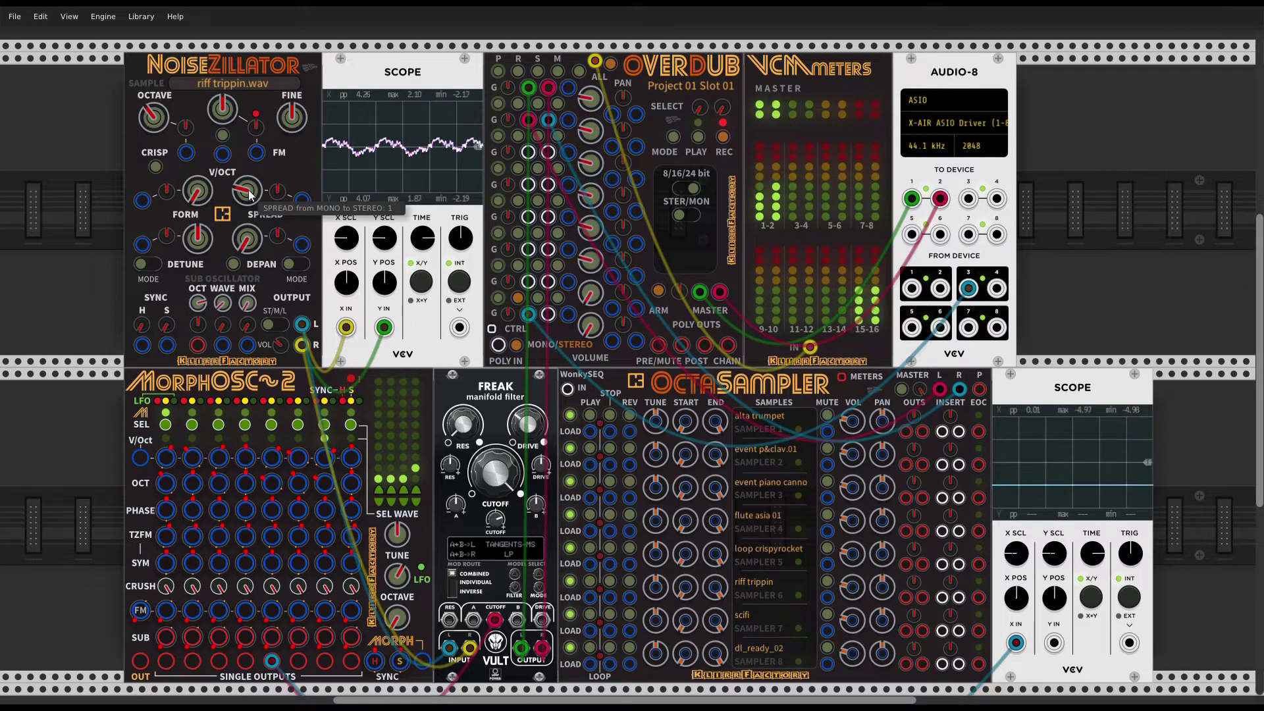
{"action": "left_click_drag", "start_coordinate": [249, 193], "coordinate": [249, 173]}
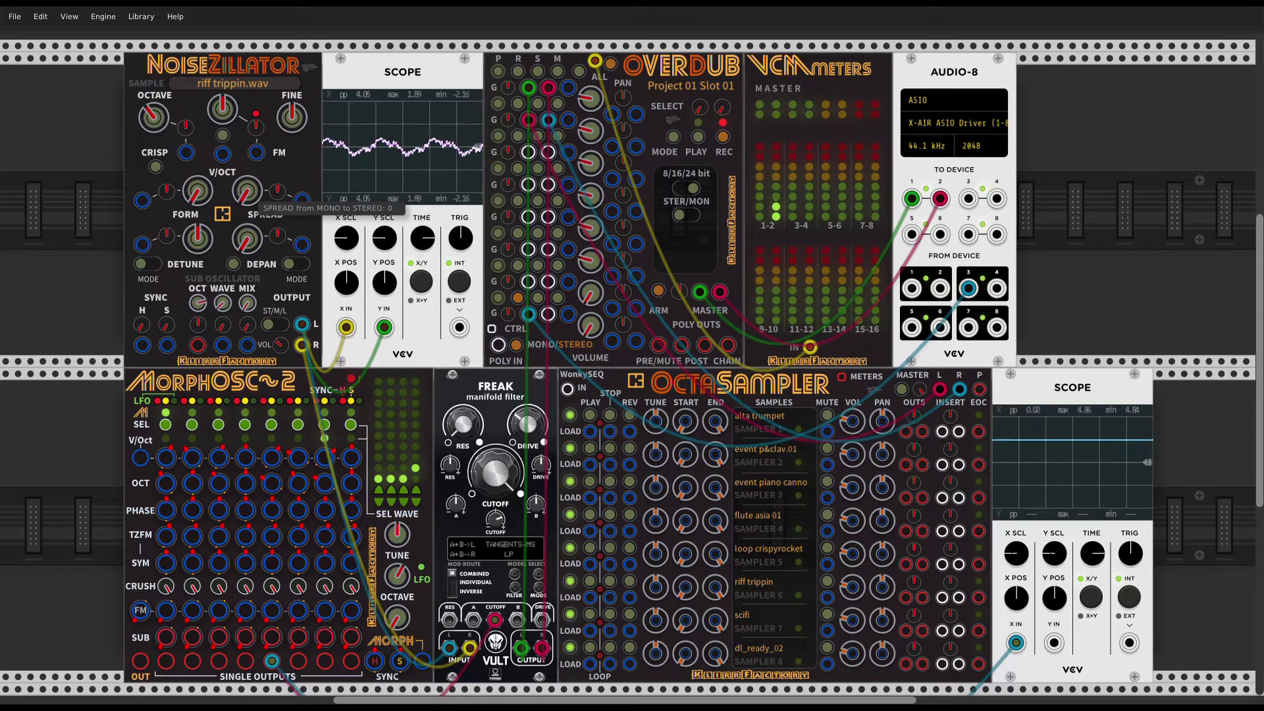
{"action": "double_click", "coordinate": [247, 196]}
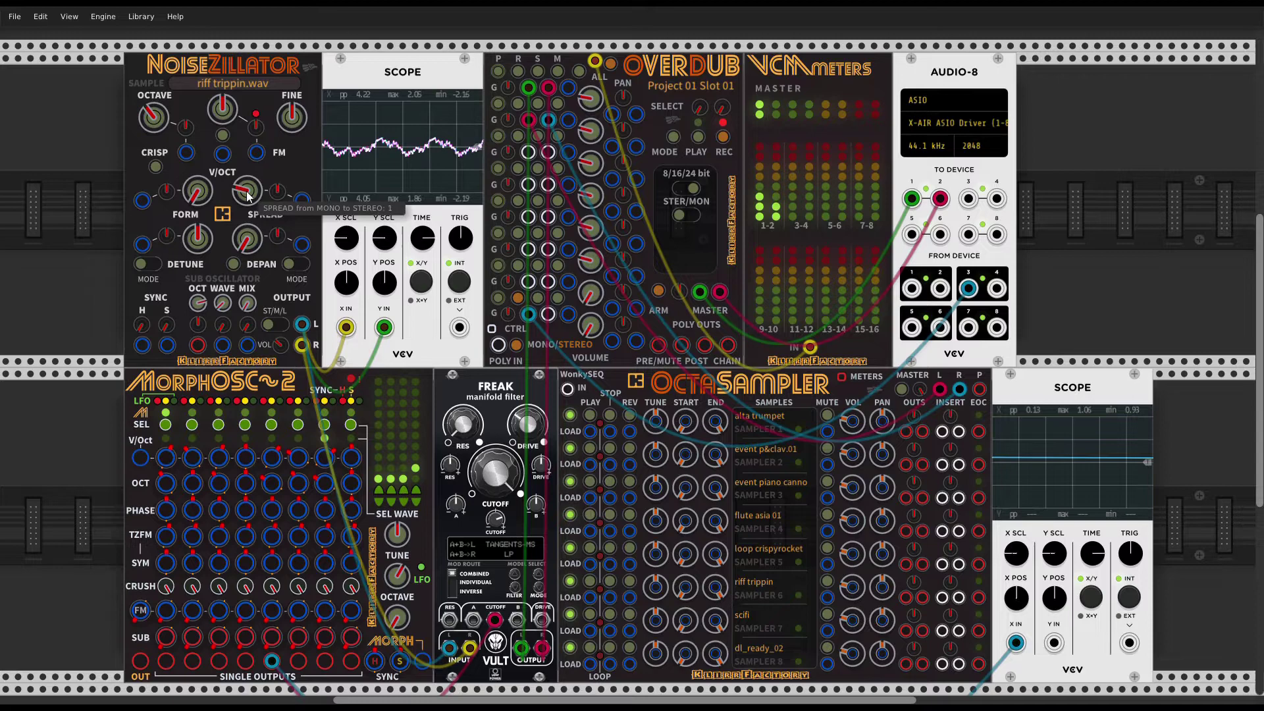
Step: Nudge SPREAD up, set DETUNE to about -0.0018, and drop OCTAVE to -3
{"action": "left_click_drag", "start_coordinate": [248, 196], "coordinate": [247, 189]}
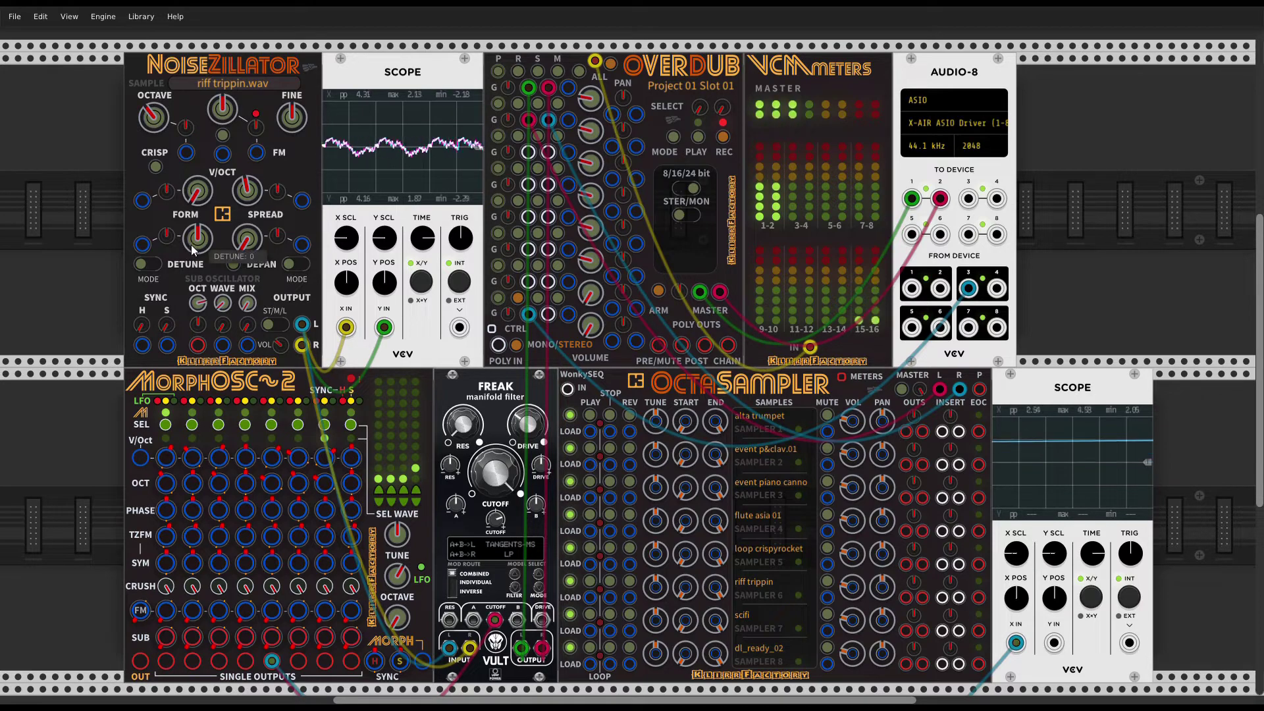
{"action": "left_click_drag", "start_coordinate": [195, 243], "coordinate": [196, 245]}
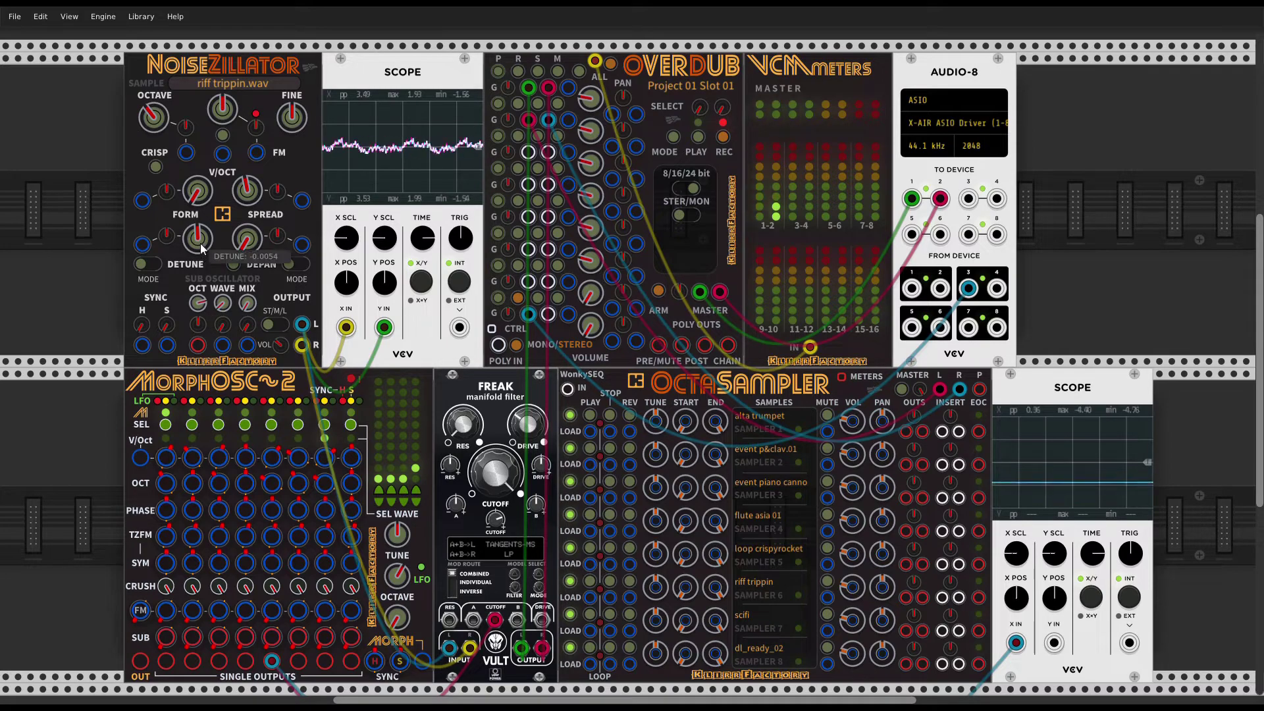
{"action": "left_click_drag", "start_coordinate": [201, 248], "coordinate": [202, 253]}
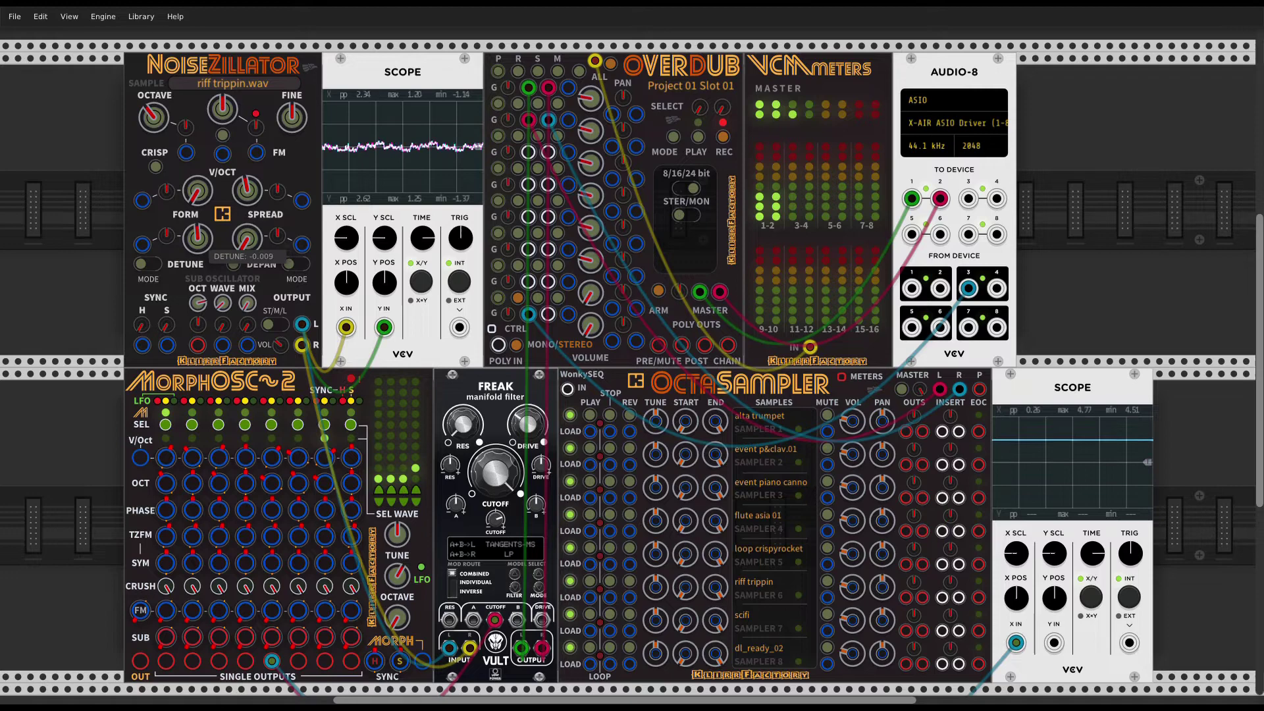
{"action": "left_click_drag", "start_coordinate": [153, 116], "coordinate": [153, 116]}
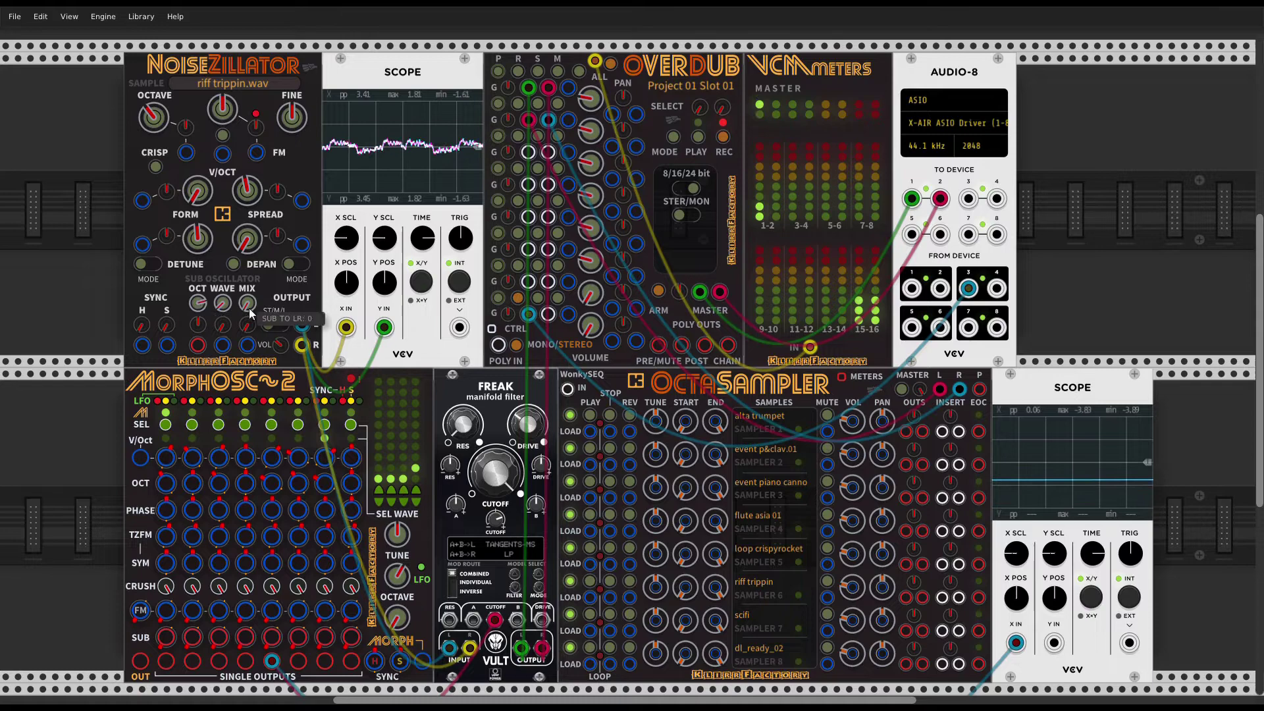
Step: Sweep the SUB OSCILLATOR MIX up to about 0.9, then settle it at about 0.405
{"action": "mouse_move", "coordinate": [250, 310]}
{"action": "left_mouse_down"}
{"action": "mouse_move", "coordinate": [250, 284]}
{"action": "mouse_move", "coordinate": [250, 298]}
{"action": "left_mouse_up"}
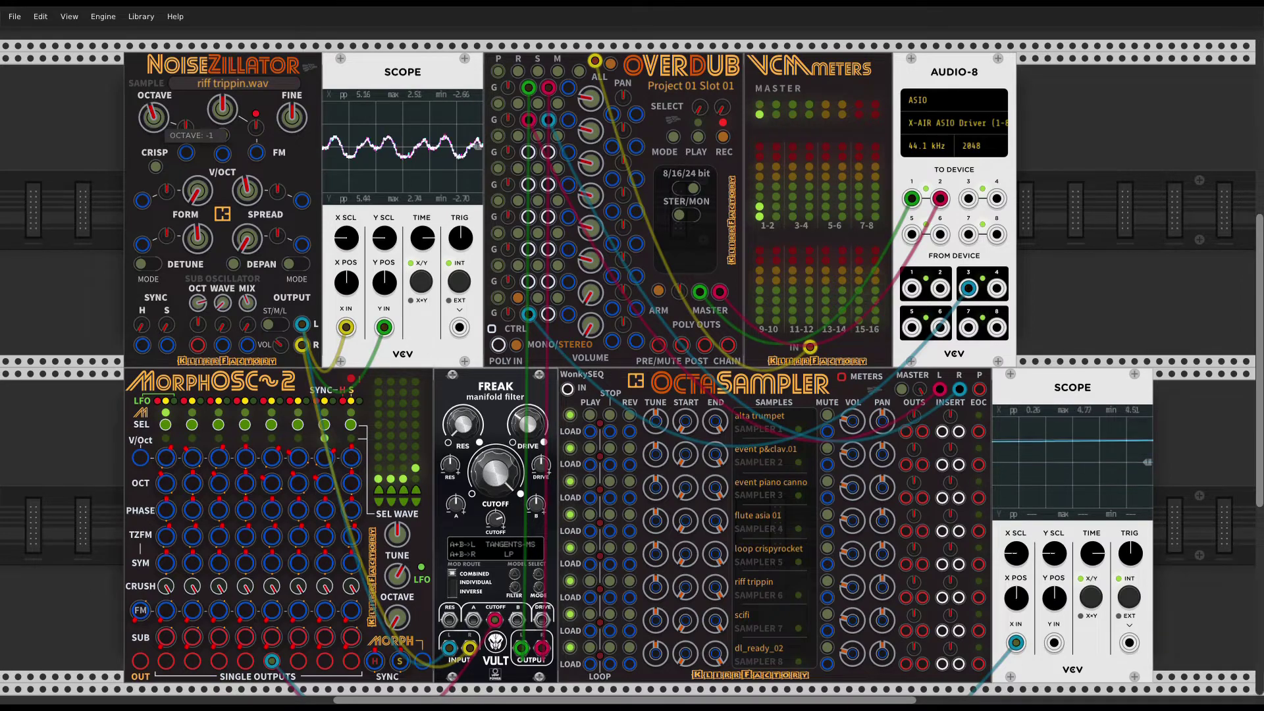
{"action": "mouse_move", "coordinate": [248, 303]}
{"action": "left_mouse_down"}
{"action": "mouse_move", "coordinate": [248, 287]}
{"action": "mouse_move", "coordinate": [248, 298]}
{"action": "left_mouse_up"}
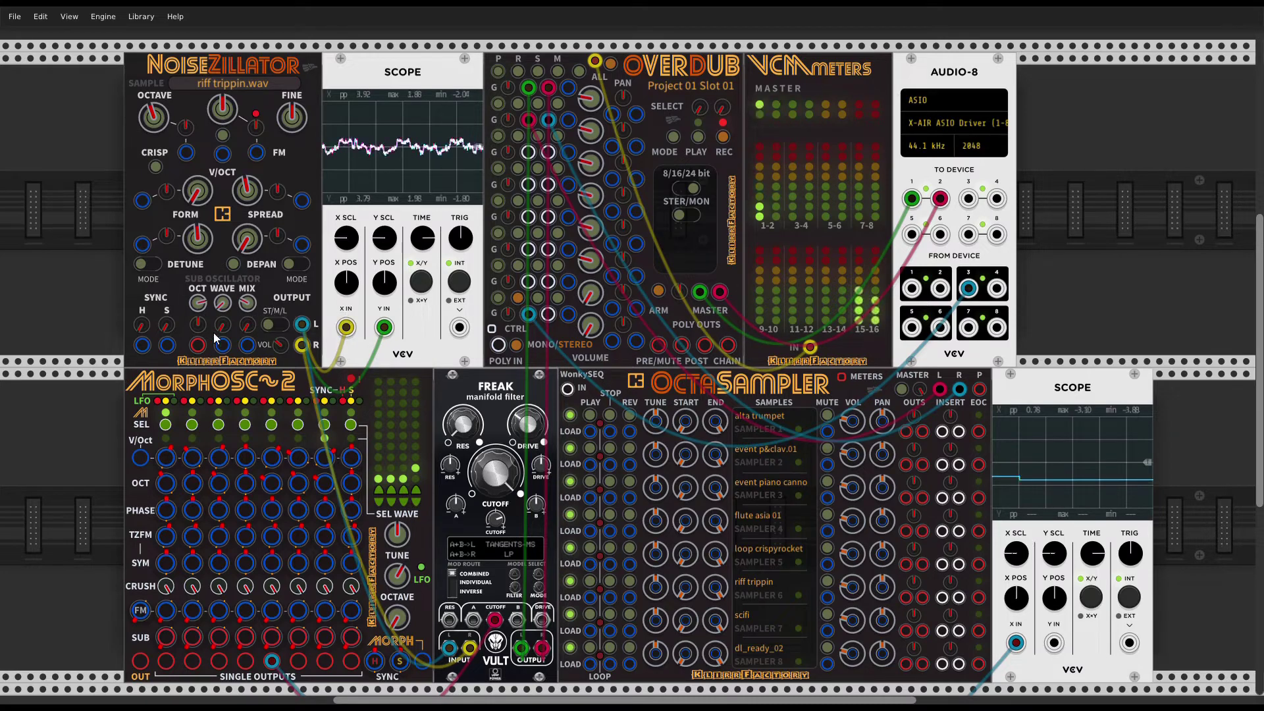
{"action": "left_click_drag", "start_coordinate": [250, 309], "coordinate": [250, 249]}
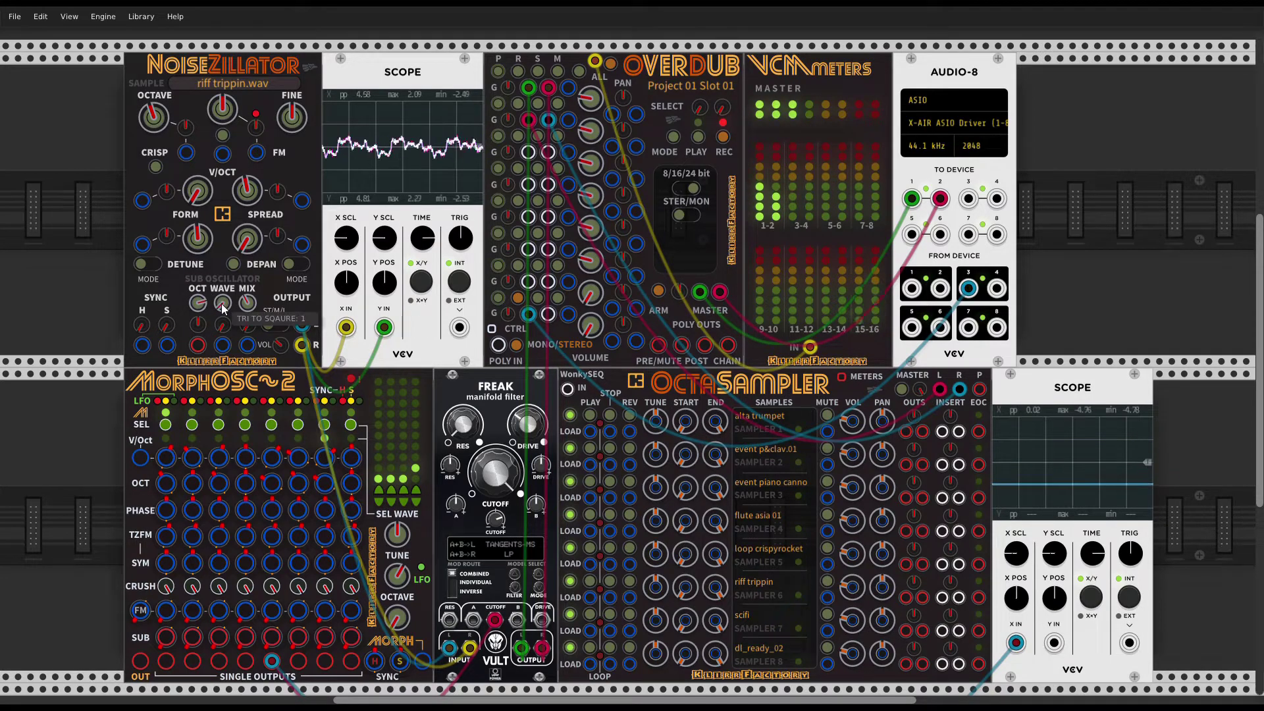
{"action": "left_click_drag", "start_coordinate": [249, 303], "coordinate": [212, 328]}
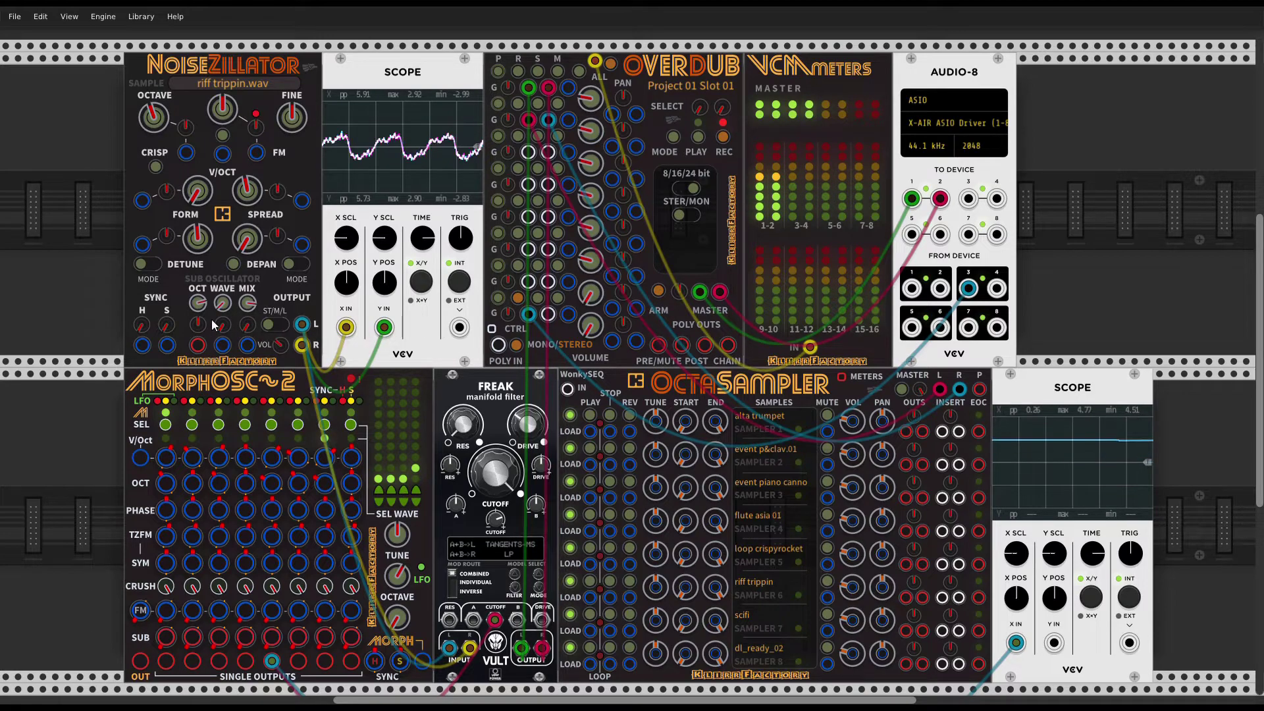
Step: Turn NoiseZillator's VOL fully down to 0
{"action": "mouse_move", "coordinate": [221, 318]}
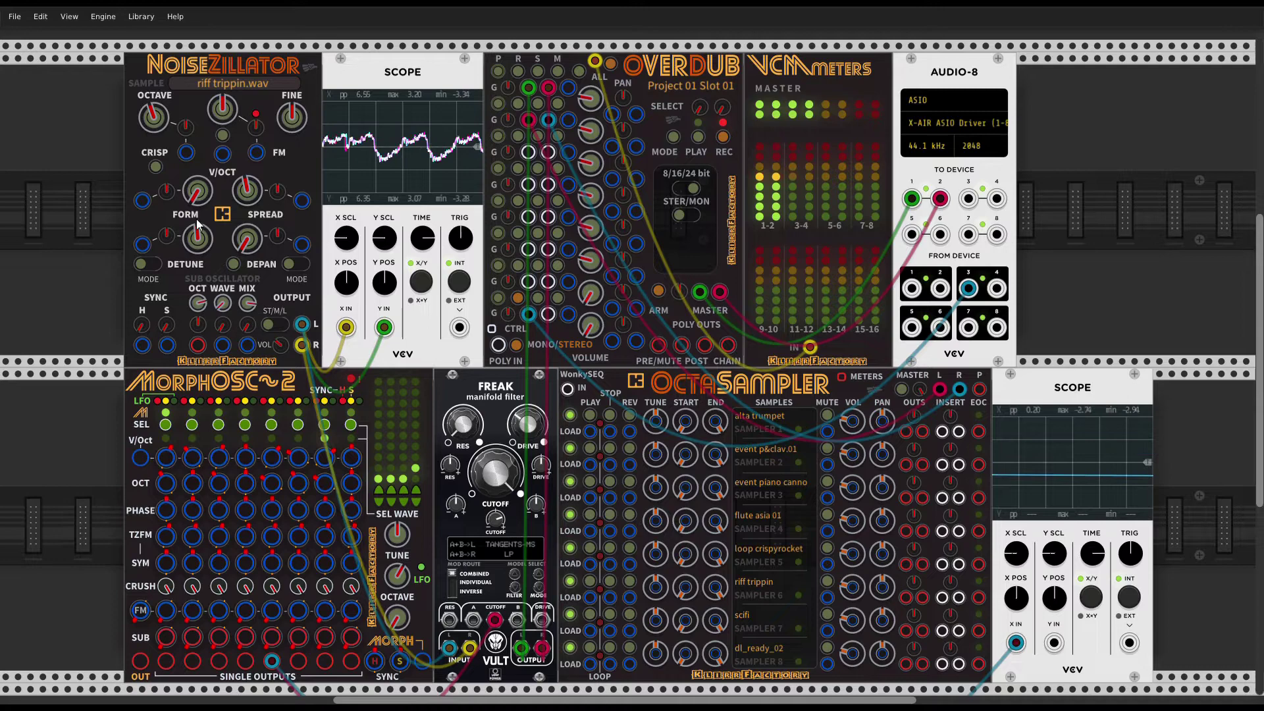
{"action": "mouse_move", "coordinate": [281, 349]}
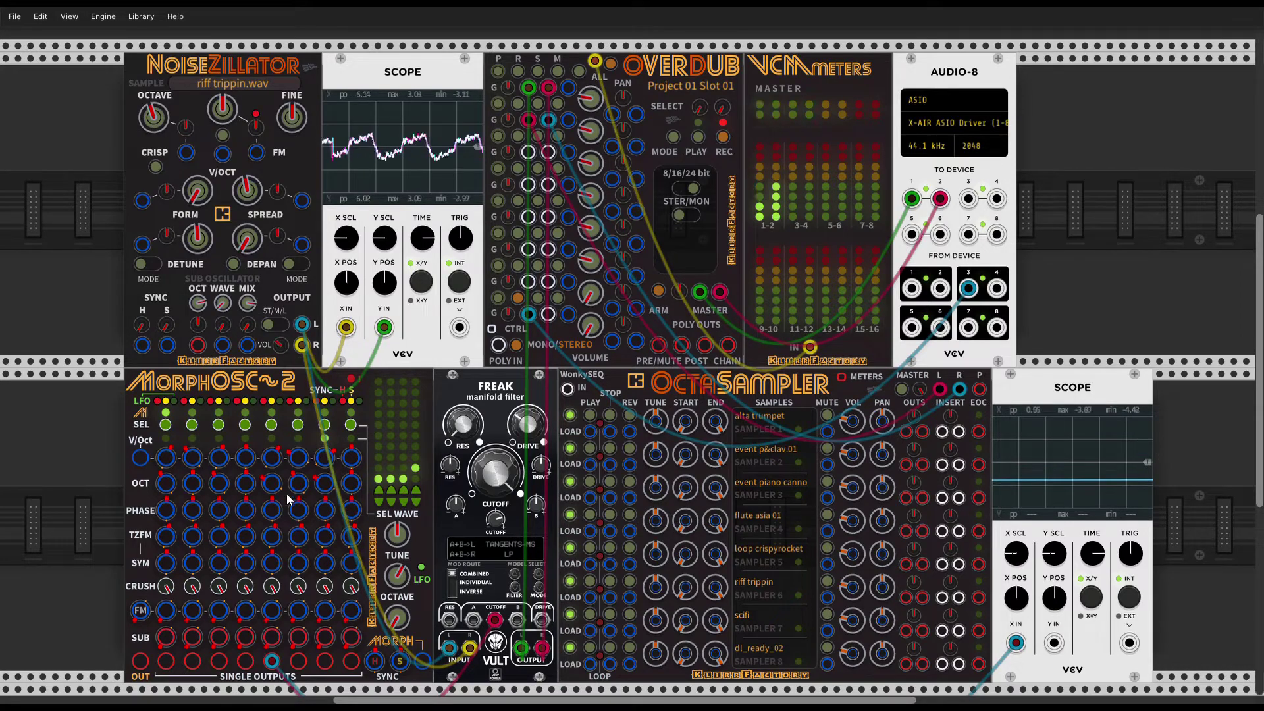
{"action": "left_click_drag", "start_coordinate": [280, 349], "coordinate": [280, 395]}
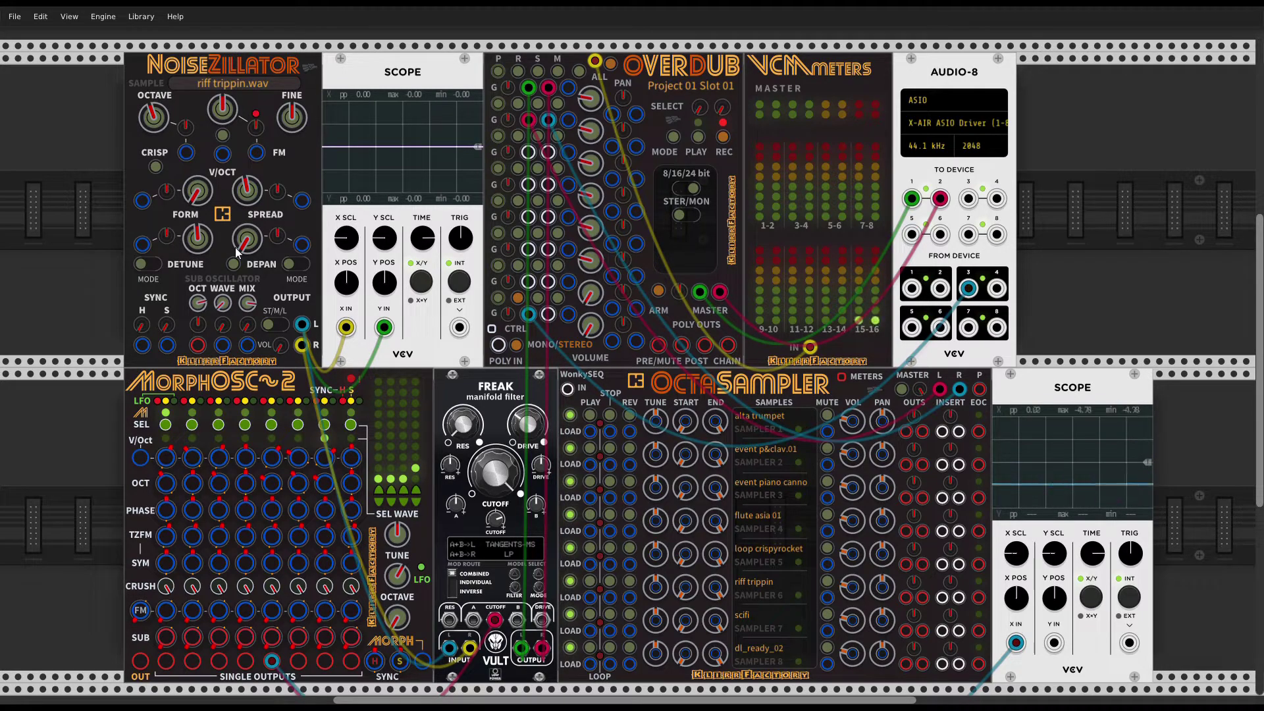
{"action": "left_click", "coordinate": [103, 17]}
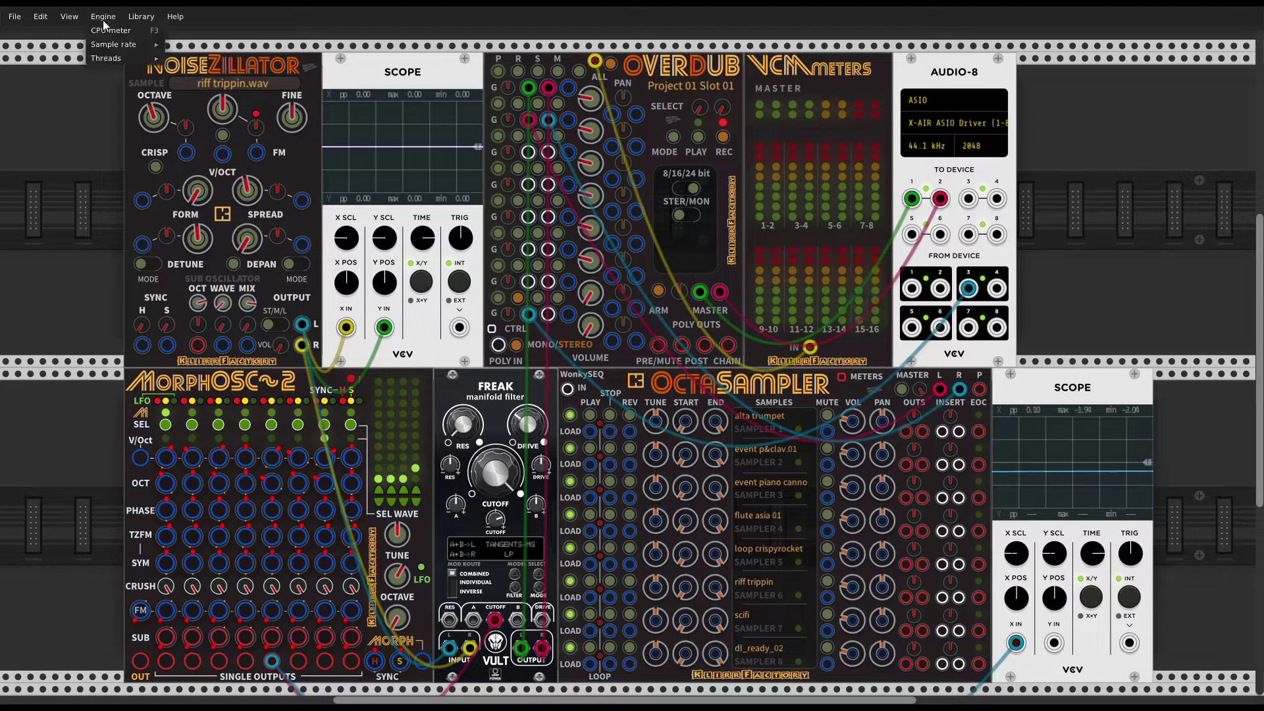
{"action": "left_click", "coordinate": [110, 28]}
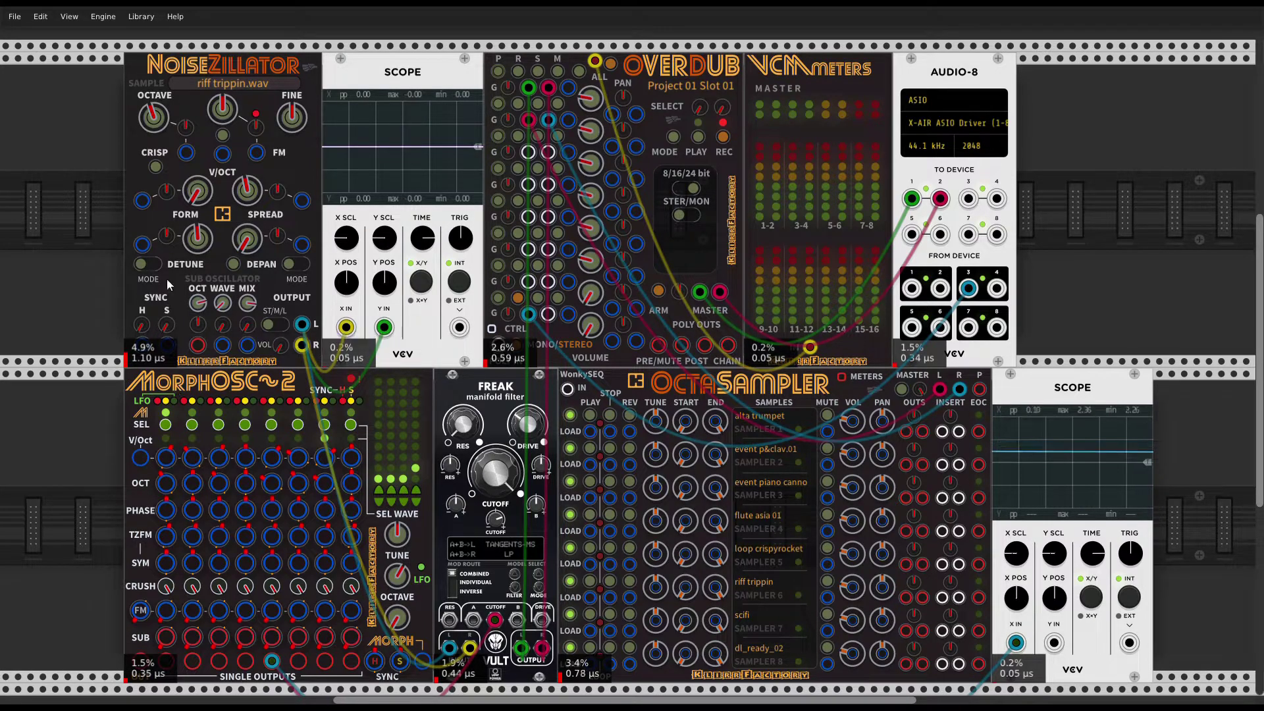
{"action": "left_click", "coordinate": [114, 19]}
{"action": "left_click", "coordinate": [117, 33]}
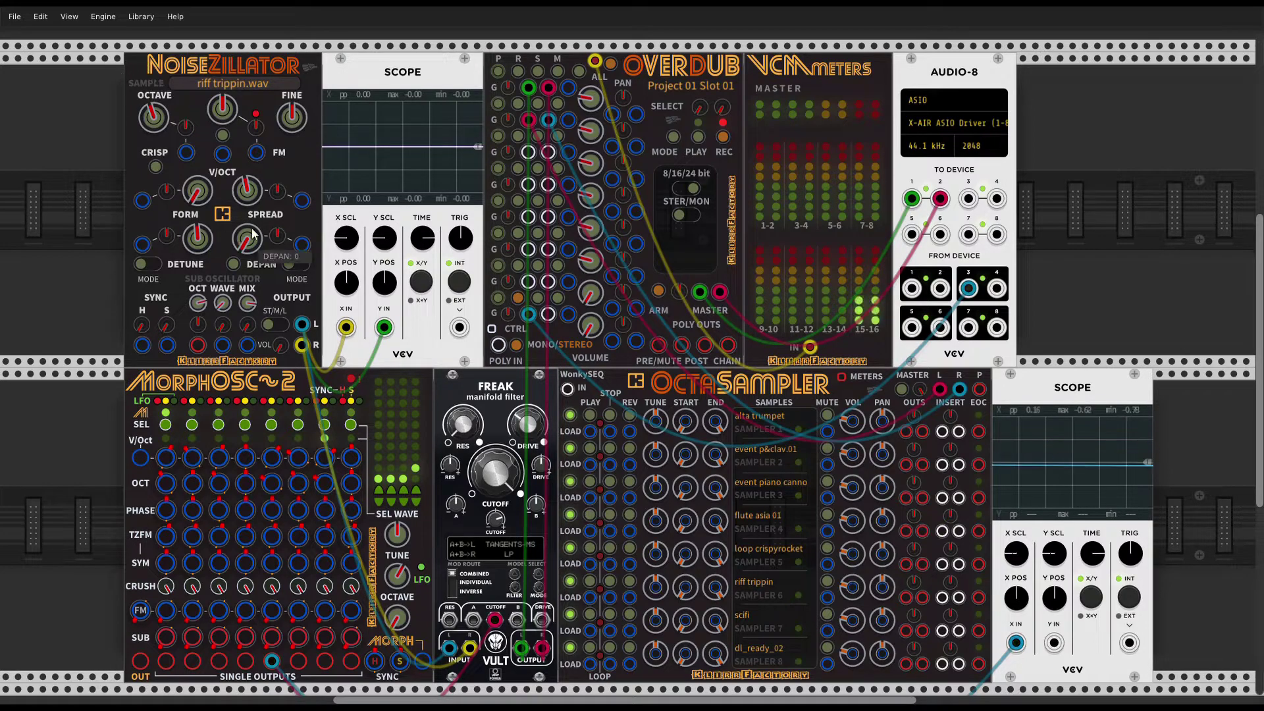
Step: Raise NoiseZillator's VOL from 0 and nudge DETUNE from -0.009 to about 0.018
{"action": "mouse_move", "coordinate": [254, 203]}
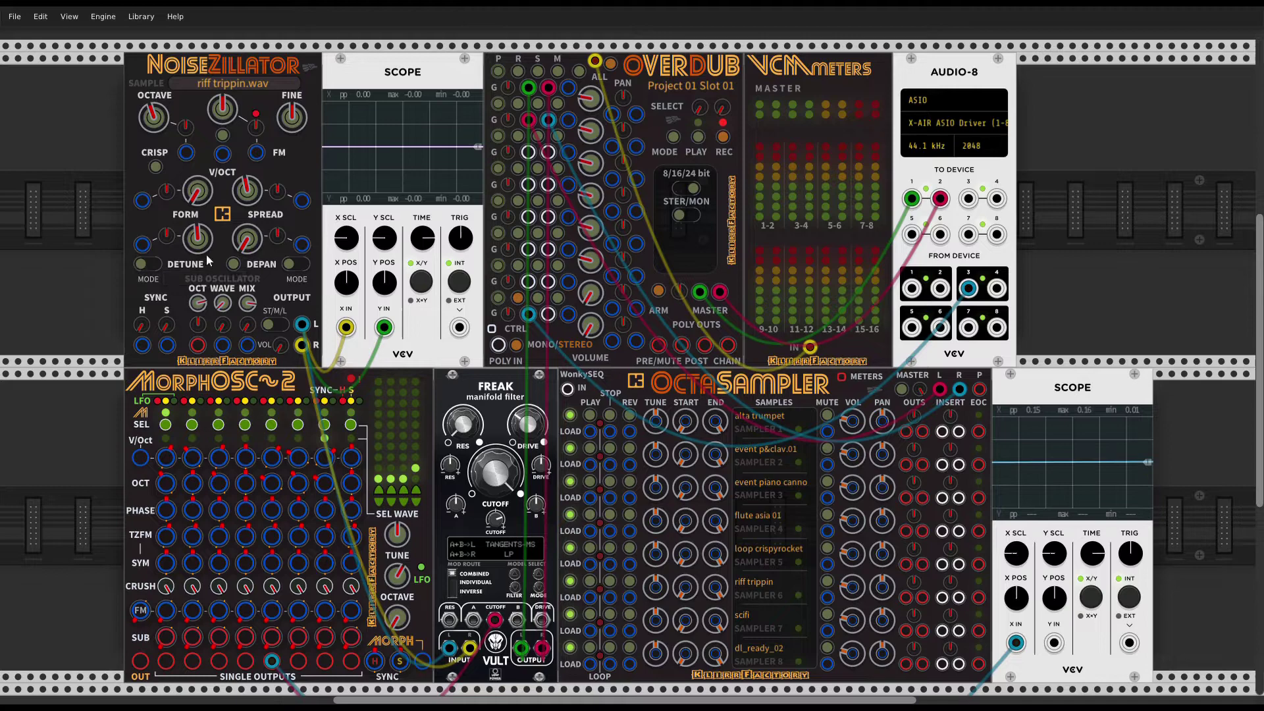
{"action": "left_click_drag", "start_coordinate": [286, 352], "coordinate": [287, 316]}
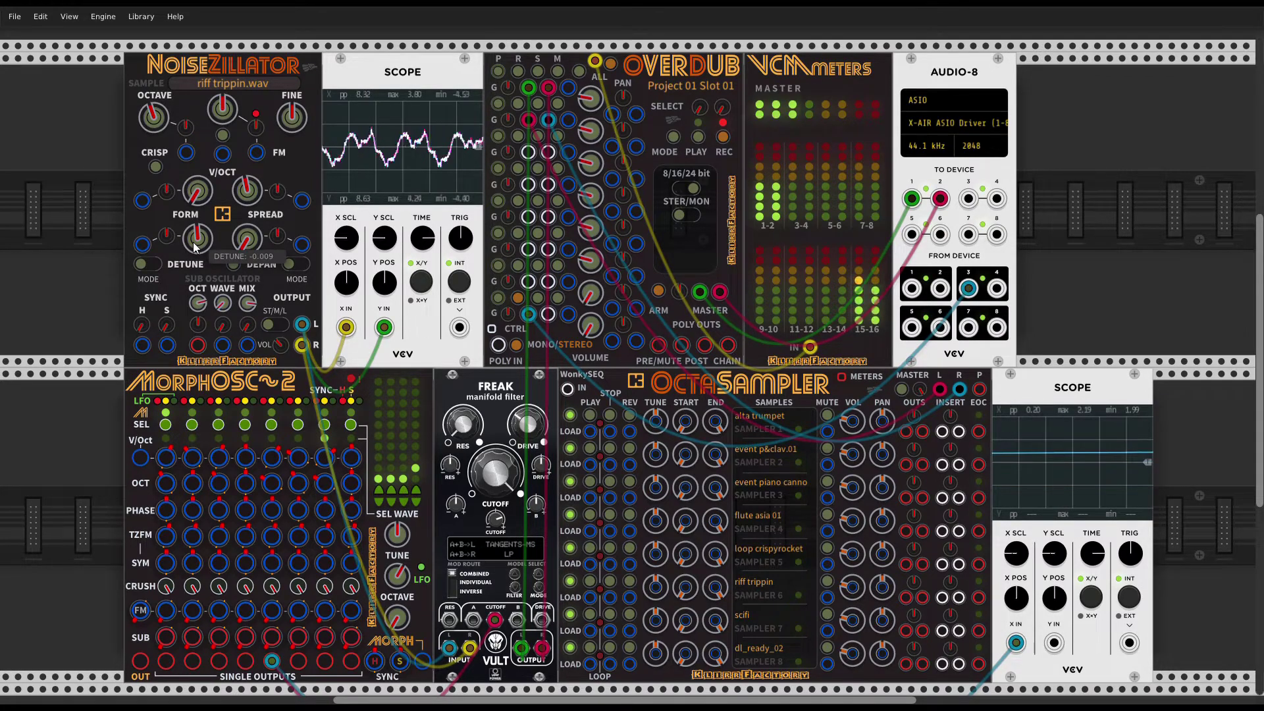
{"action": "left_click_drag", "start_coordinate": [194, 245], "coordinate": [195, 248]}
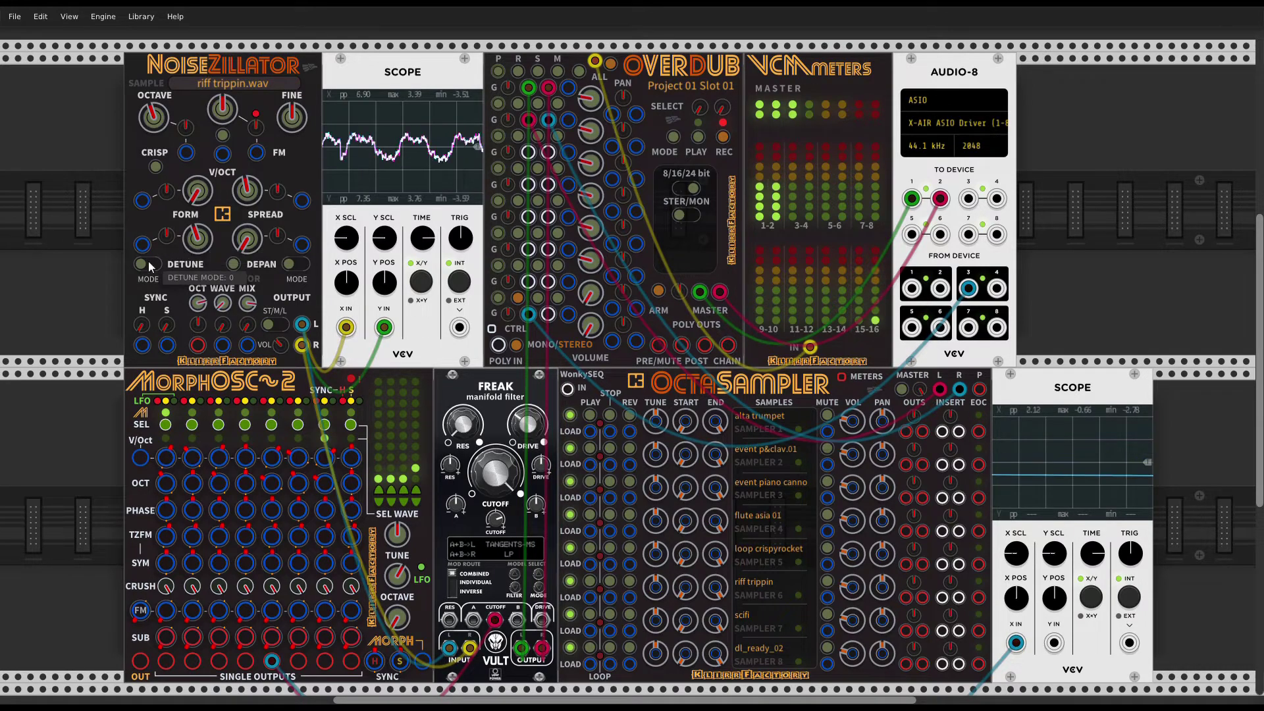
Step: Sweep DETUNE down to about -0.19, up to about 0.28, then back to about 0.009
{"action": "left_click_drag", "start_coordinate": [197, 238], "coordinate": [197, 173]}
{"action": "left_click_drag", "start_coordinate": [172, 267], "coordinate": [197, 247]}
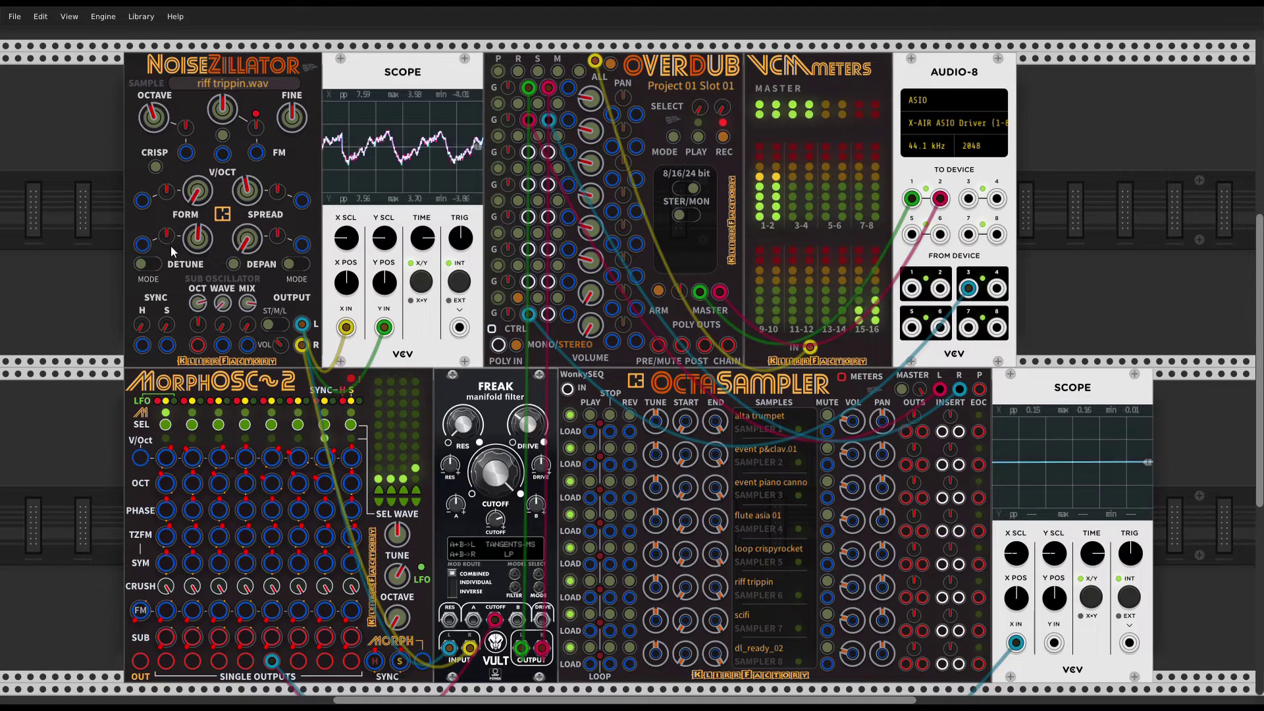
{"action": "left_click_drag", "start_coordinate": [197, 239], "coordinate": [197, 219]}
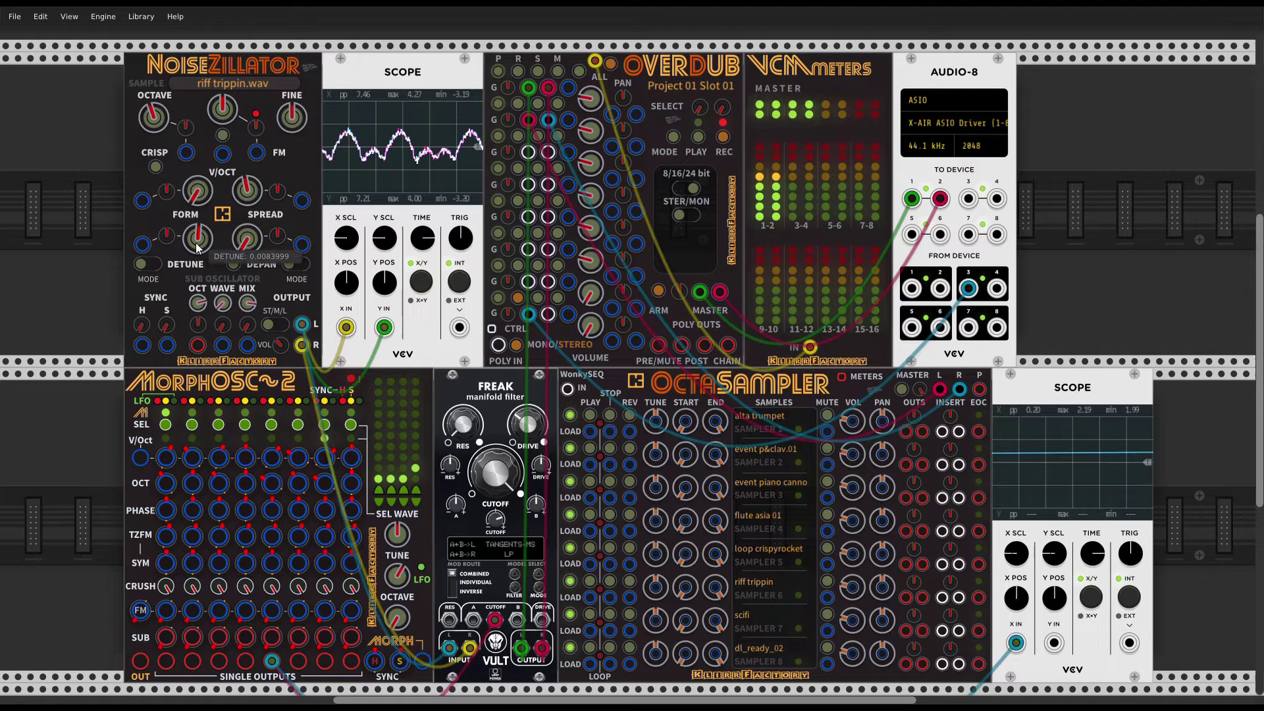
{"action": "left_click_drag", "start_coordinate": [197, 239], "coordinate": [189, 250]}
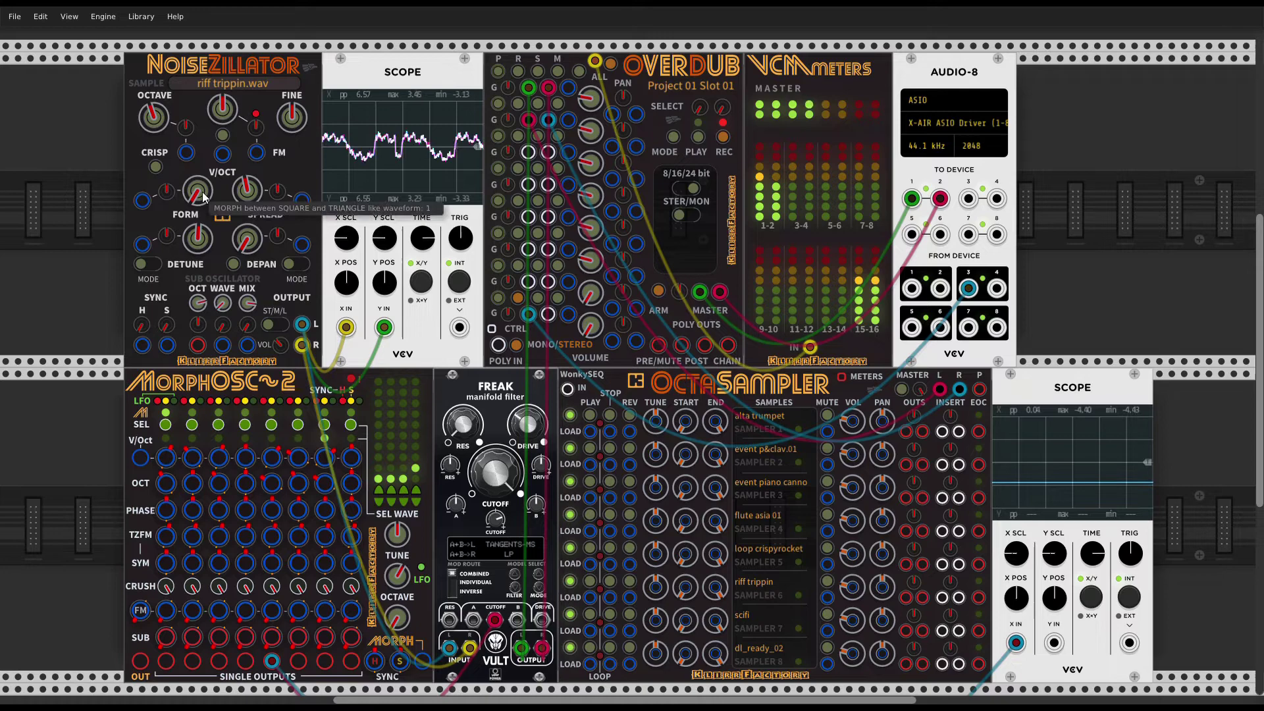
Step: Load flute asia 01.wav as NoiseZillator's stereo sample, then replace it with event piano cannon 01.wav
{"action": "right_click", "coordinate": [203, 158]}
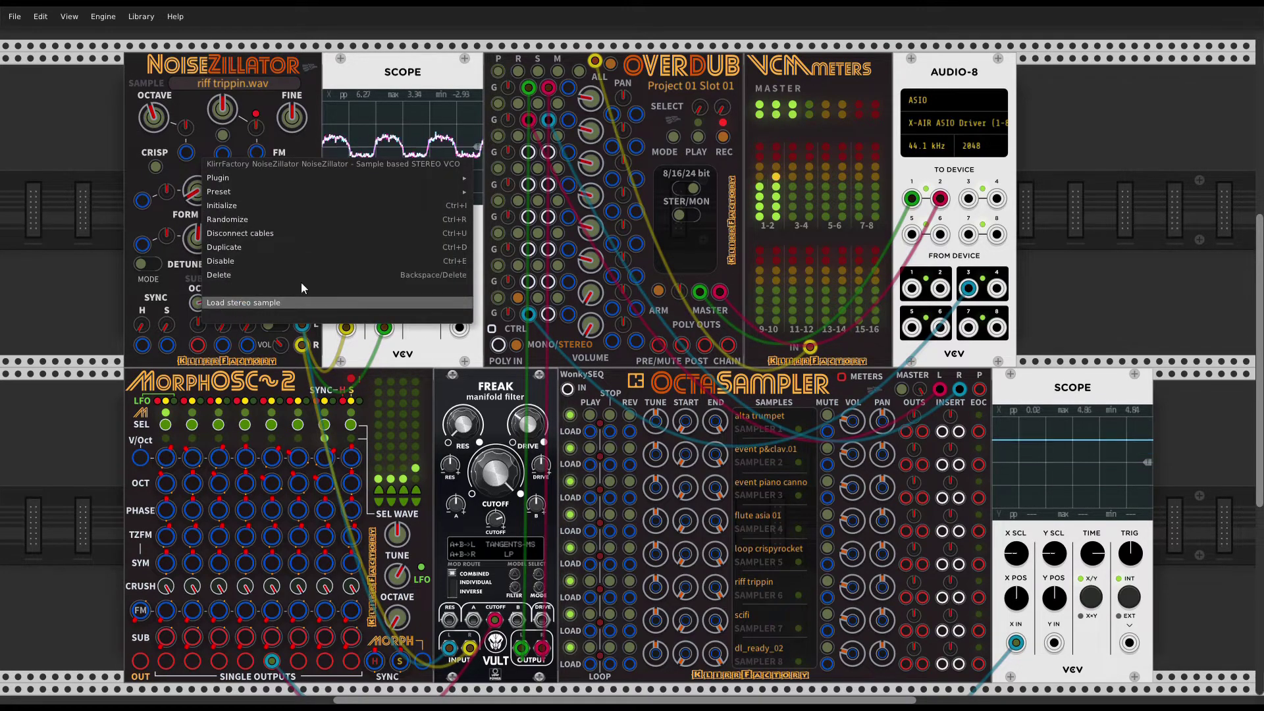
{"action": "left_click", "coordinate": [165, 168]}
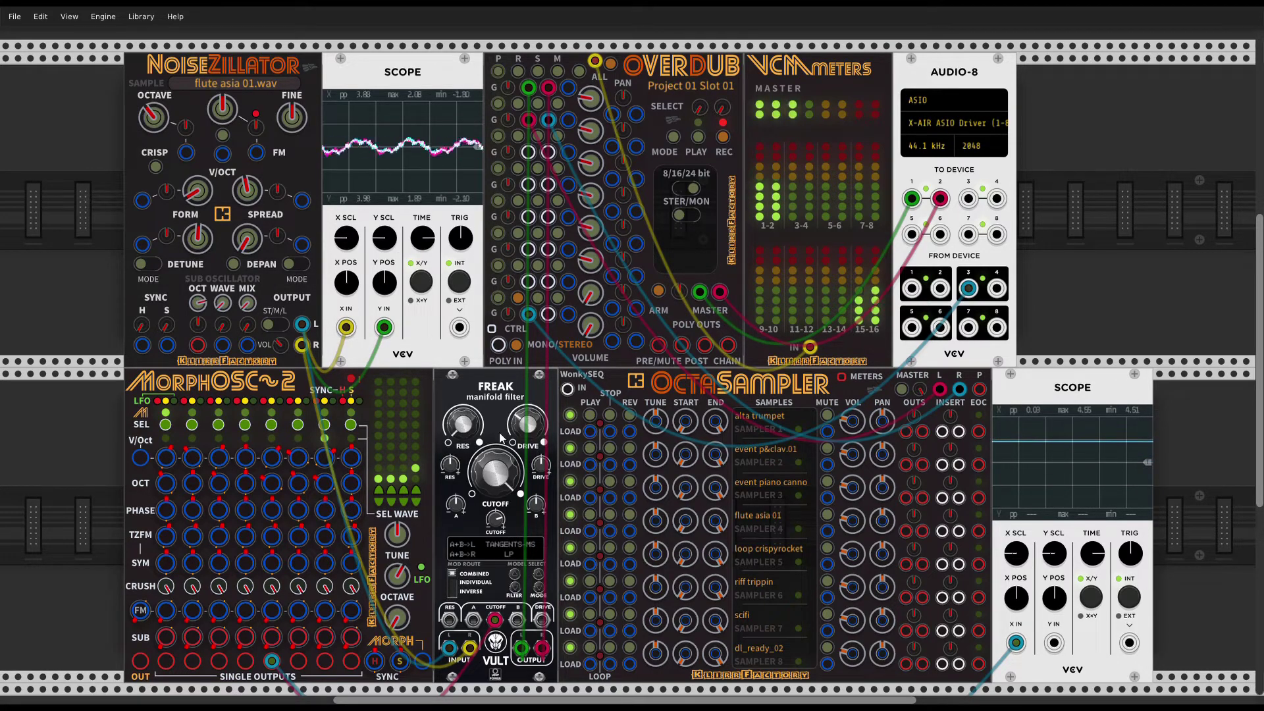
{"action": "right_click", "coordinate": [206, 148]}
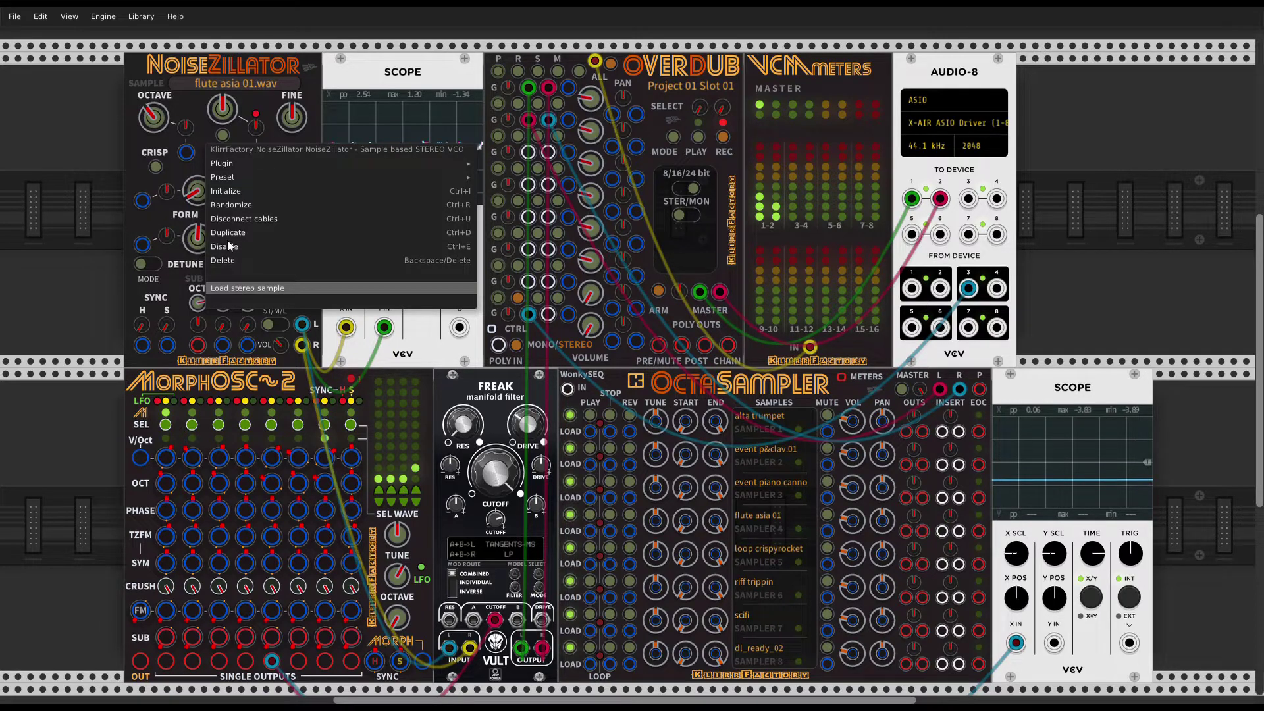
{"action": "double_click", "coordinate": [152, 155]}
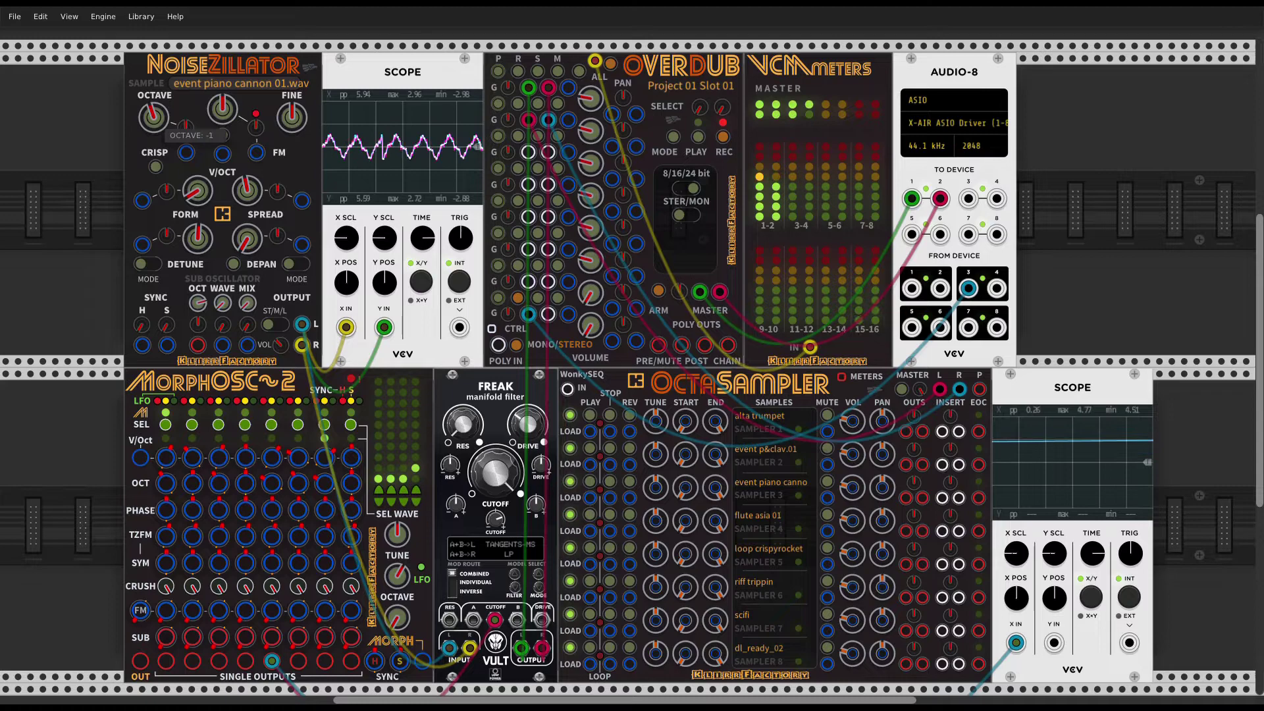
Step: Tune the piano sample up 4 semitones and turn VOL down to about 0.03
{"action": "mouse_move", "coordinate": [223, 109]}
{"action": "left_mouse_down"}
{"action": "mouse_move", "coordinate": [223, 92]}
{"action": "mouse_move", "coordinate": [222, 109]}
{"action": "left_mouse_up"}
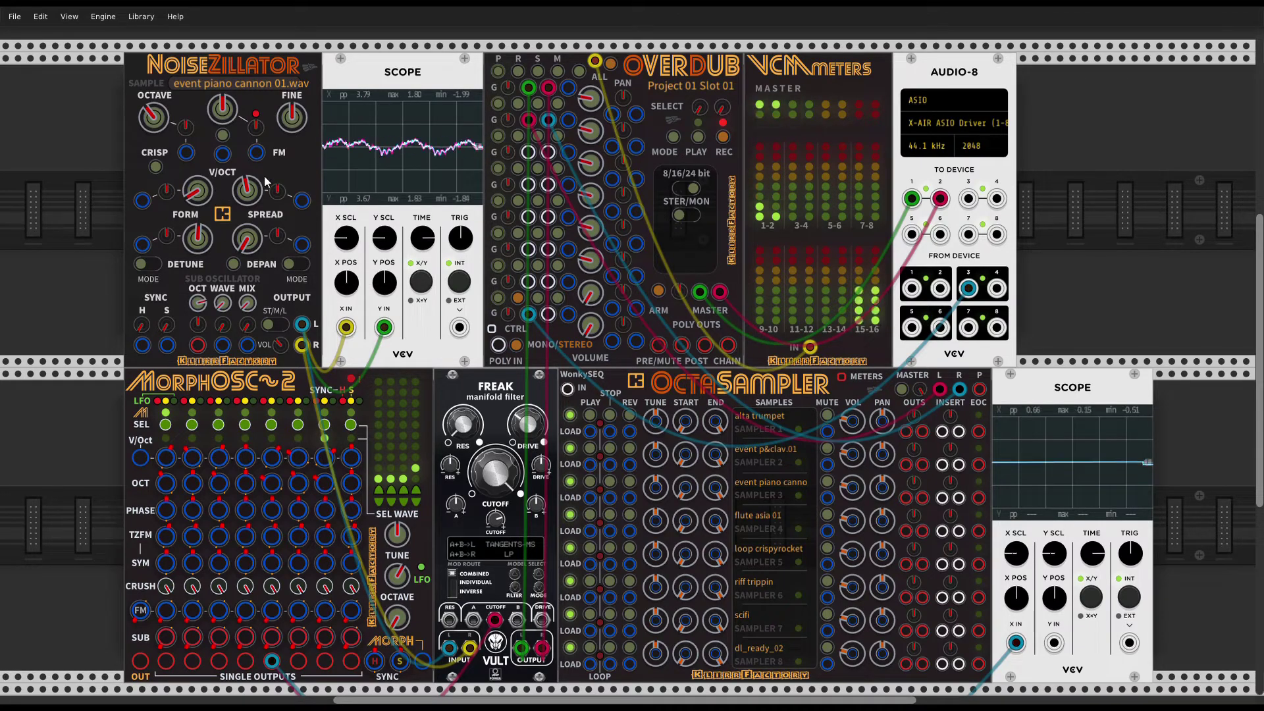
{"action": "left_click_drag", "start_coordinate": [280, 341], "coordinate": [280, 344]}
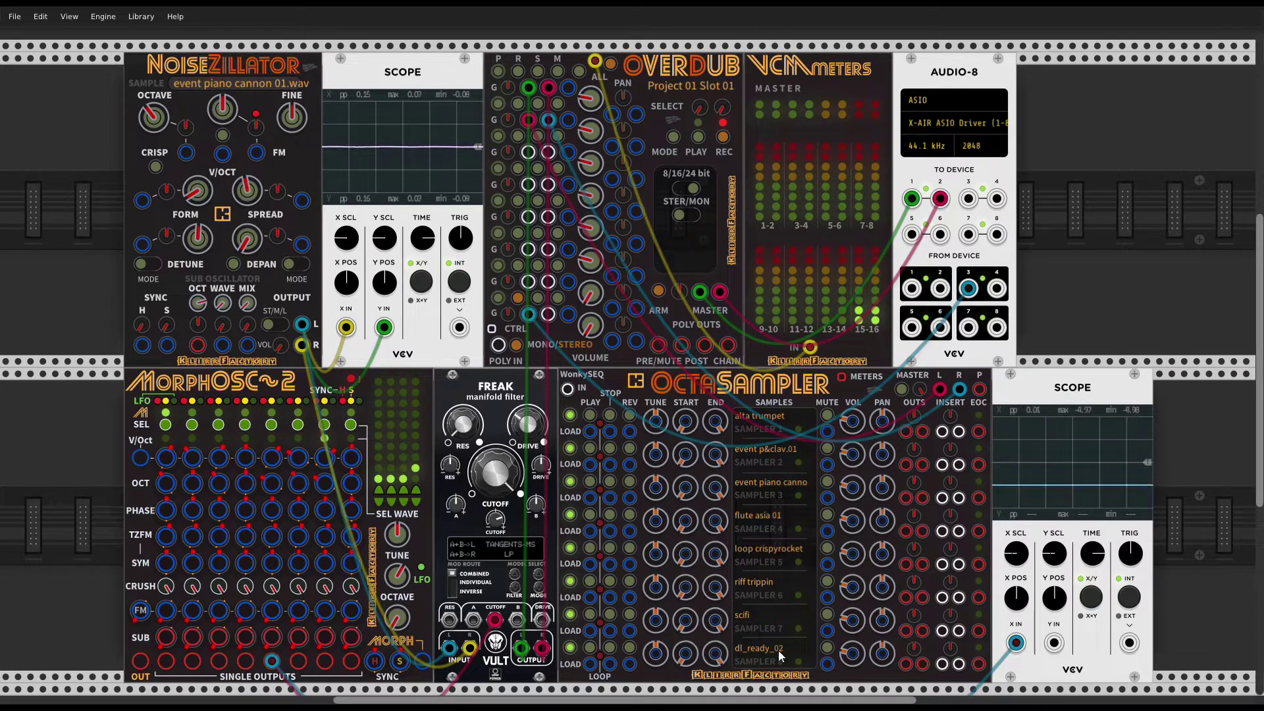
Step: Switch OctaSampler from sampler 5 to 8, load loop crispyrocket 01.wav into NoiseZillator, and raise VOL
{"action": "left_click", "coordinate": [591, 652]}
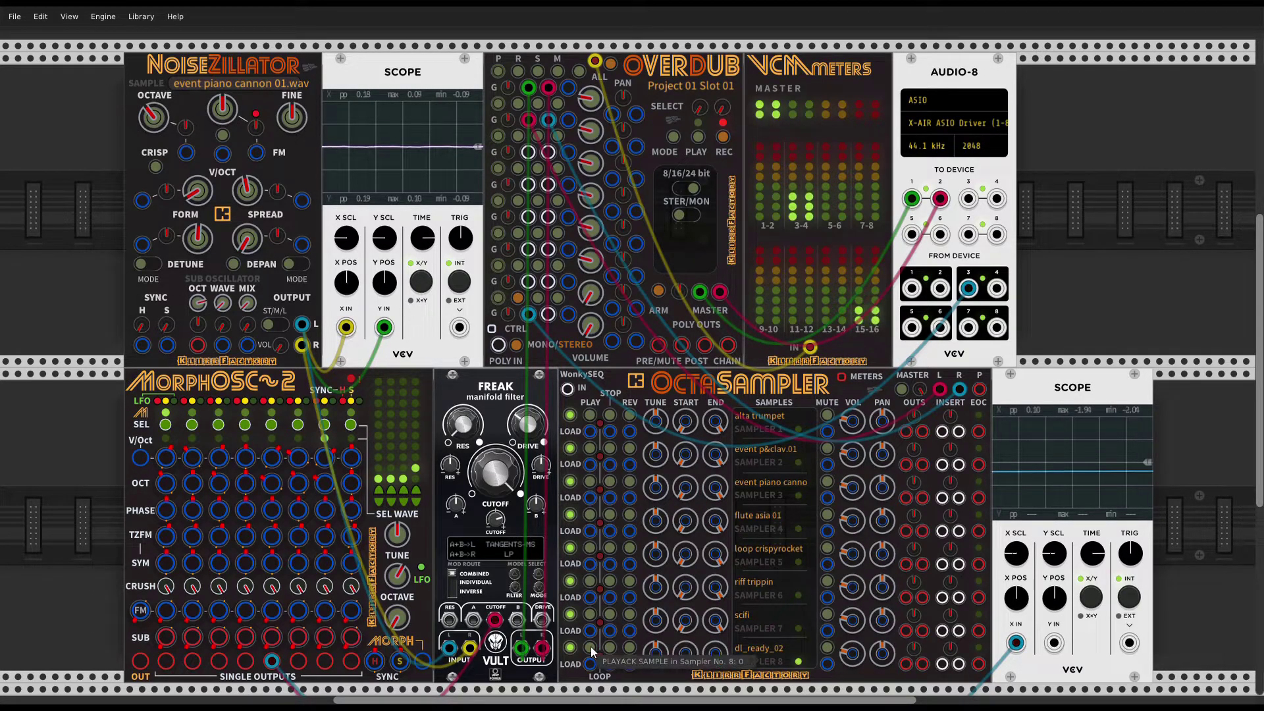
{"action": "left_click", "coordinate": [591, 546]}
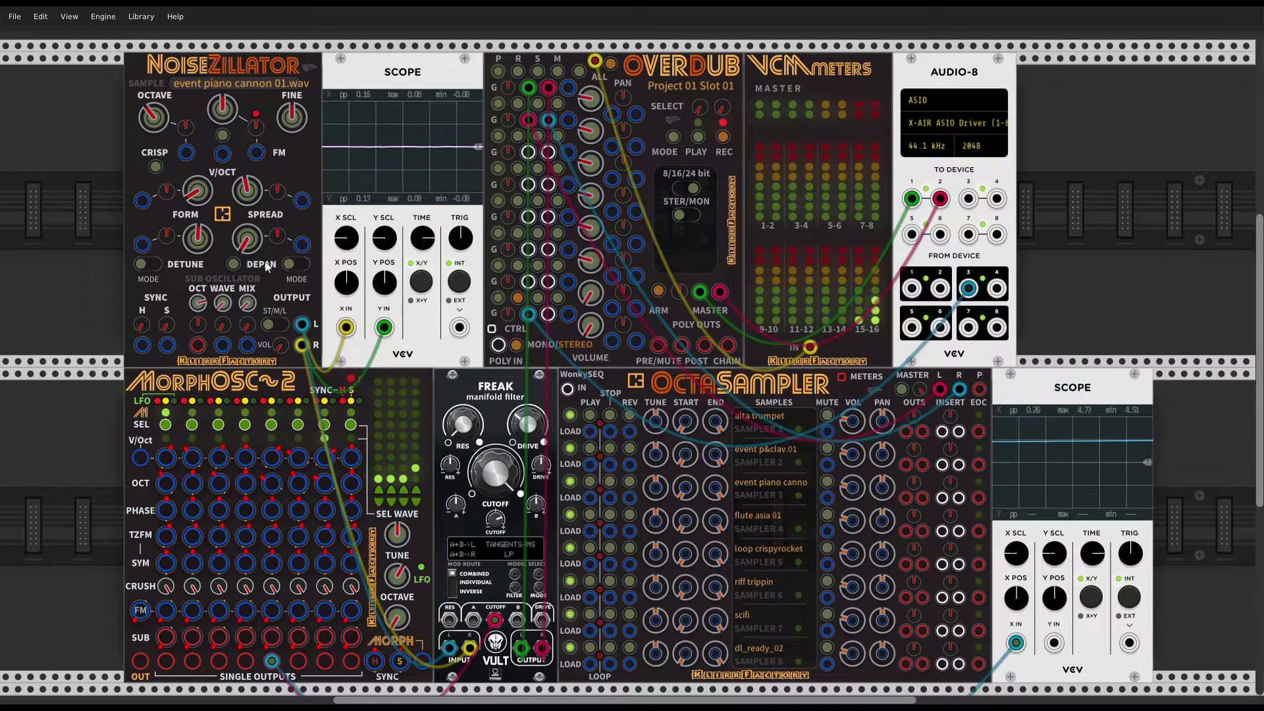
{"action": "right_click", "coordinate": [287, 165]}
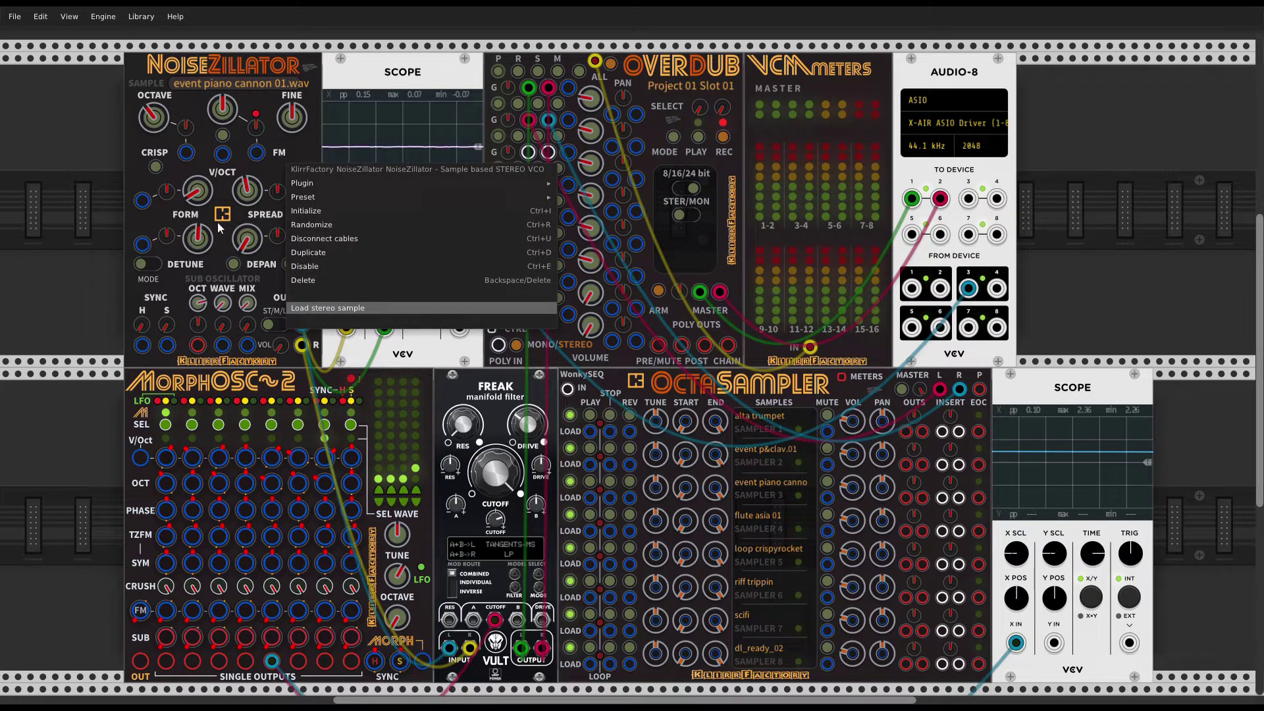
{"action": "left_click", "coordinate": [160, 192]}
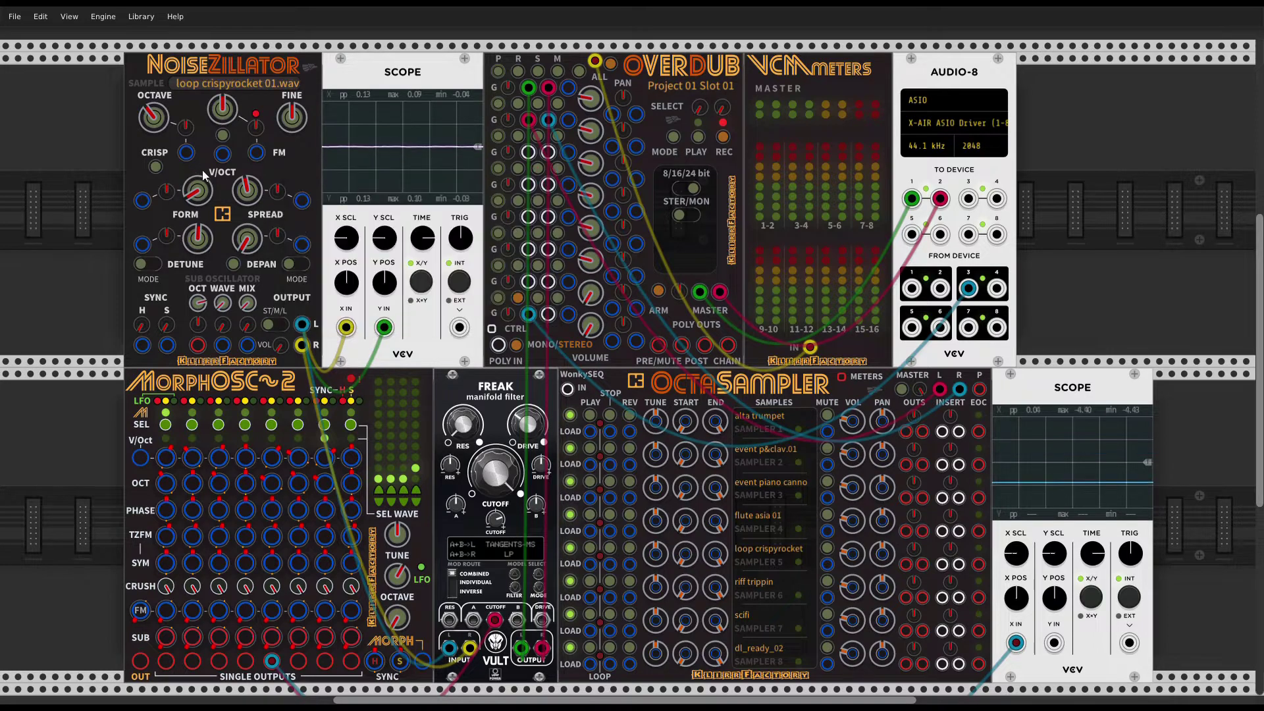
{"action": "left_click_drag", "start_coordinate": [281, 344], "coordinate": [279, 349]}
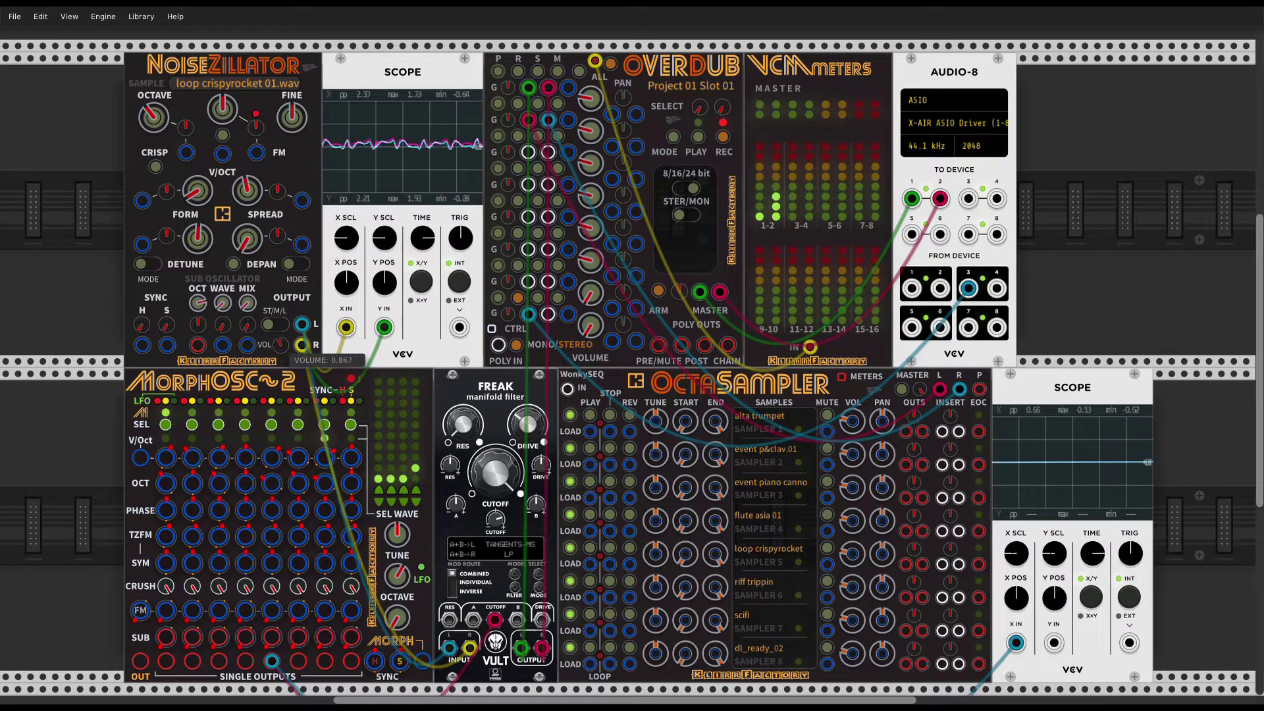
{"action": "left_click_drag", "start_coordinate": [197, 241], "coordinate": [198, 245]}
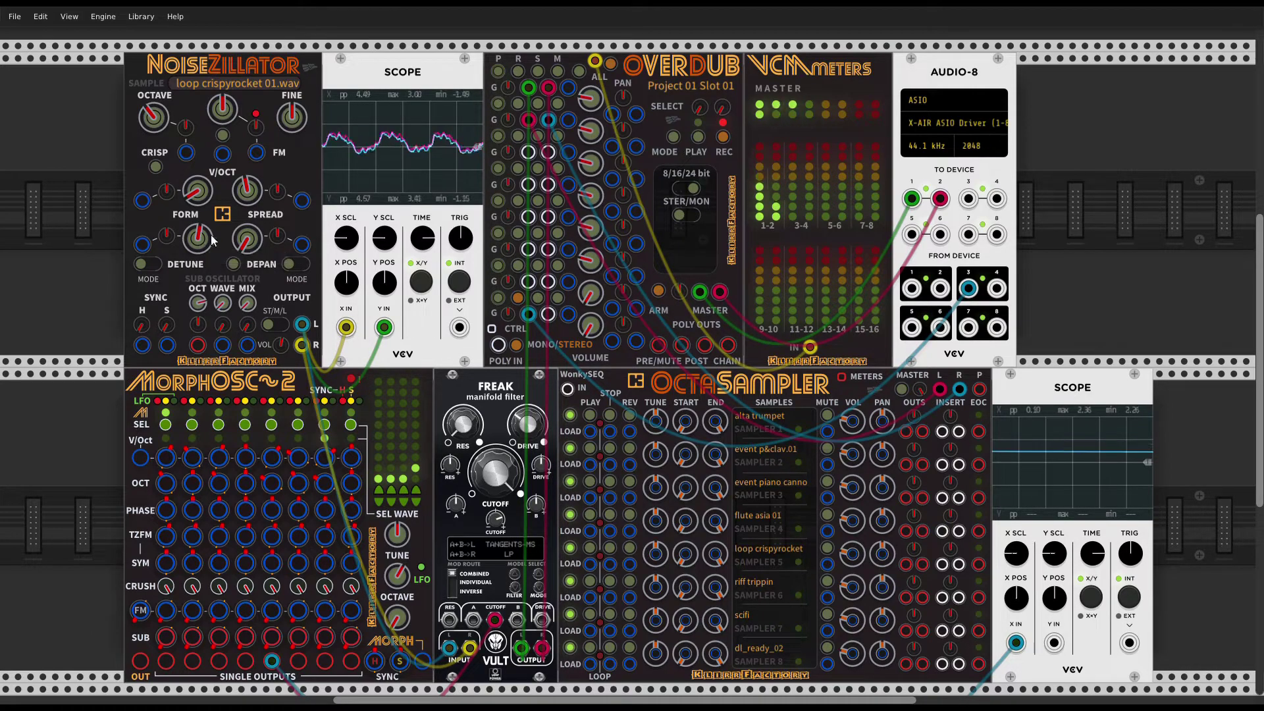
Step: Widen NoiseZillator's stereo spread and open up the Freak filter cutoff
{"action": "left_click_drag", "start_coordinate": [247, 190], "coordinate": [246, 193]}
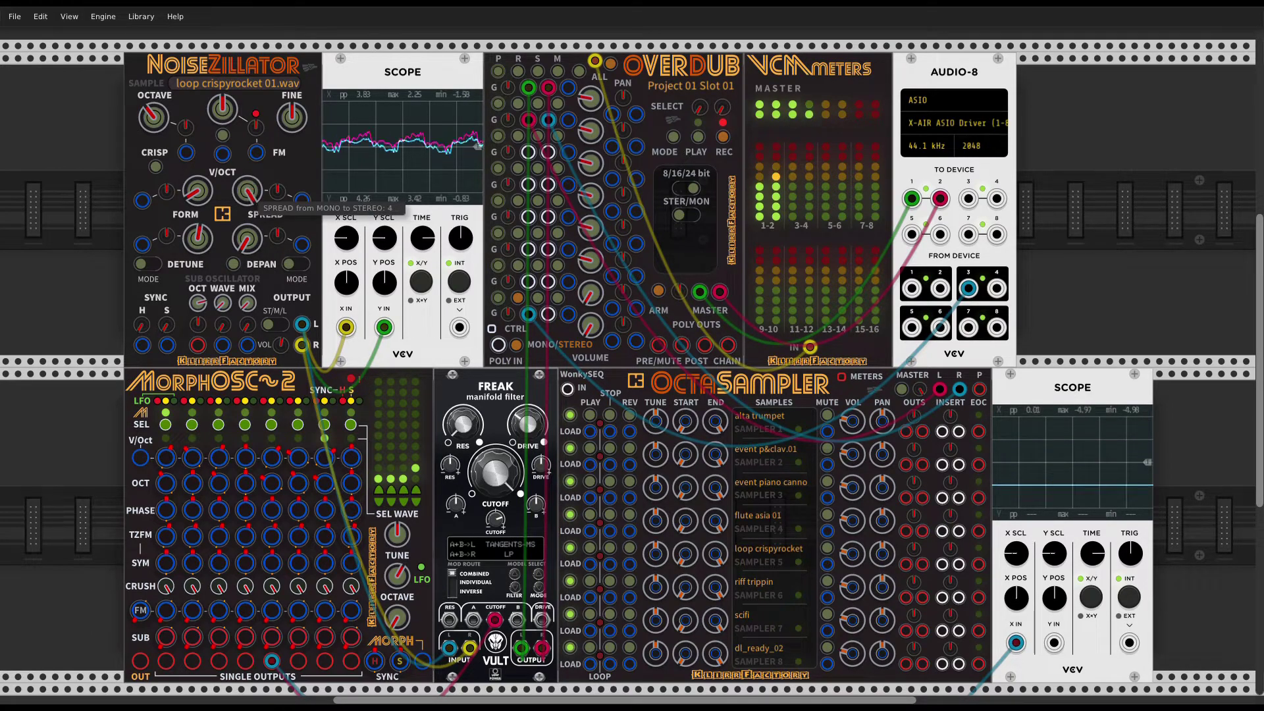
{"action": "mouse_move", "coordinate": [153, 129]}
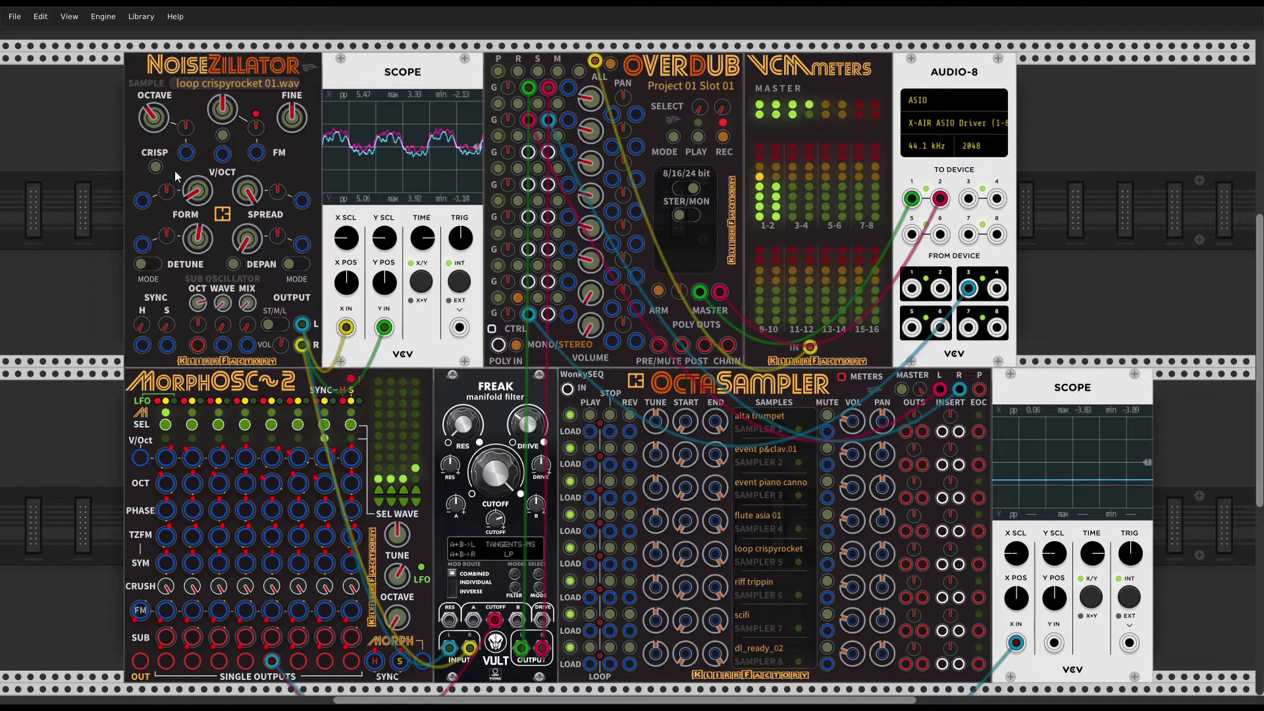
{"action": "mouse_move", "coordinate": [457, 469]}
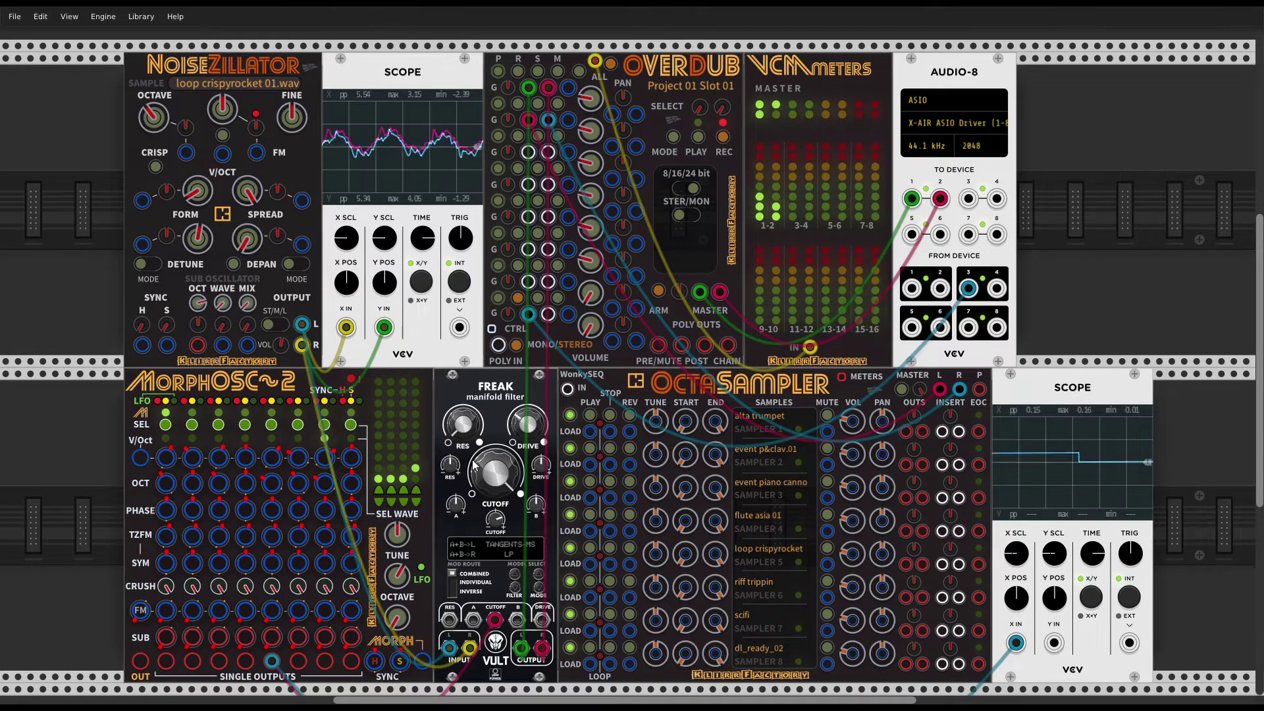
{"action": "left_click_drag", "start_coordinate": [473, 464], "coordinate": [473, 443]}
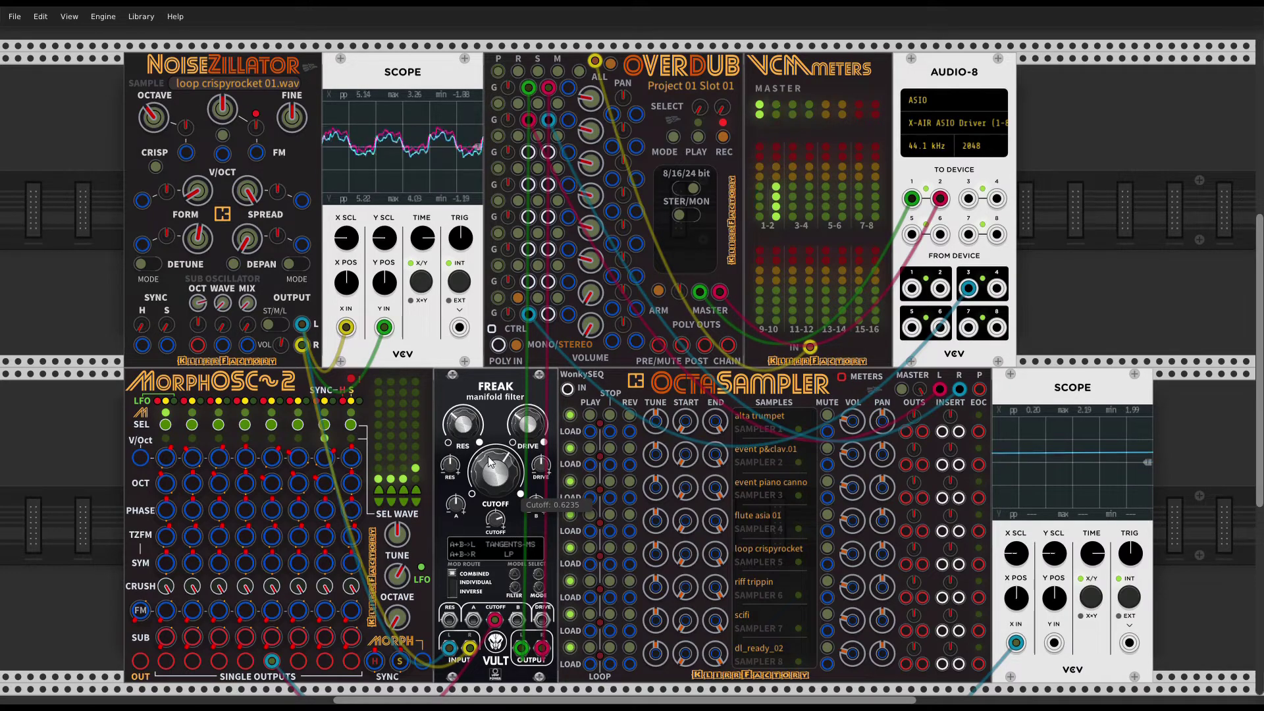
Step: Raise the octave to 1, widen spread further, and bring Freak cutoff down to about 0.48
{"action": "left_click_drag", "start_coordinate": [151, 127], "coordinate": [151, 116]}
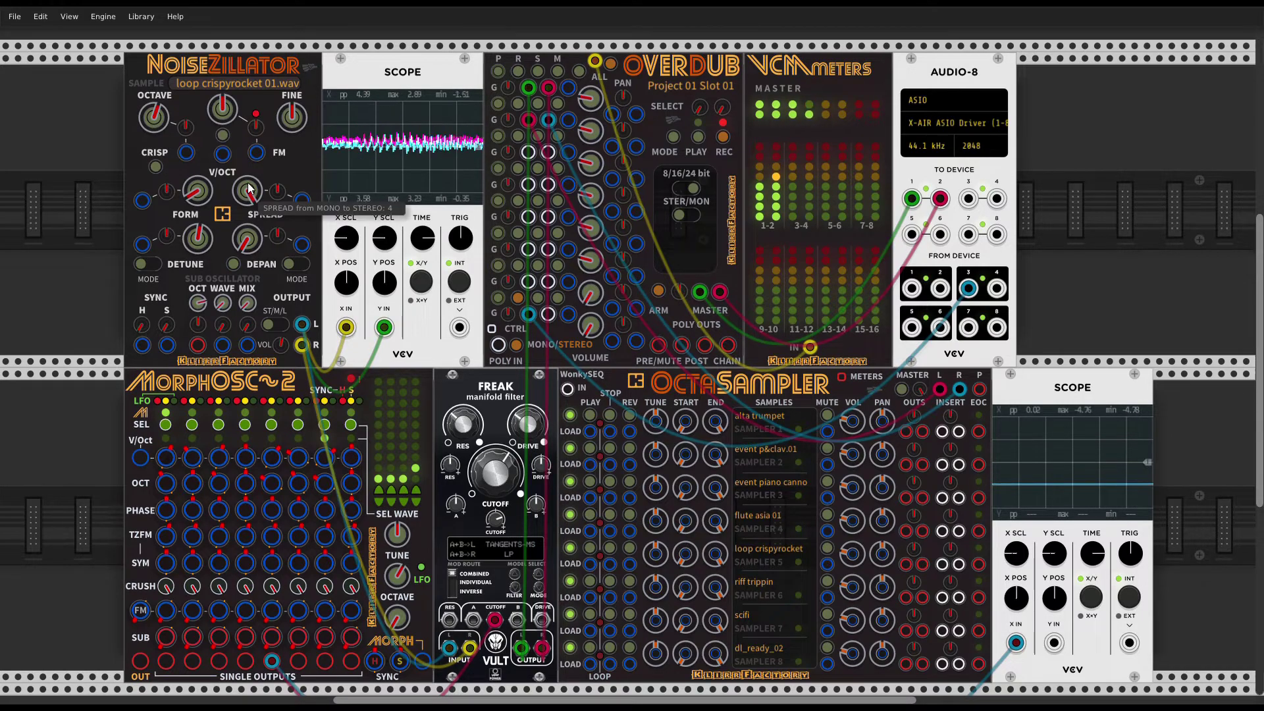
{"action": "left_click_drag", "start_coordinate": [247, 191], "coordinate": [243, 181]}
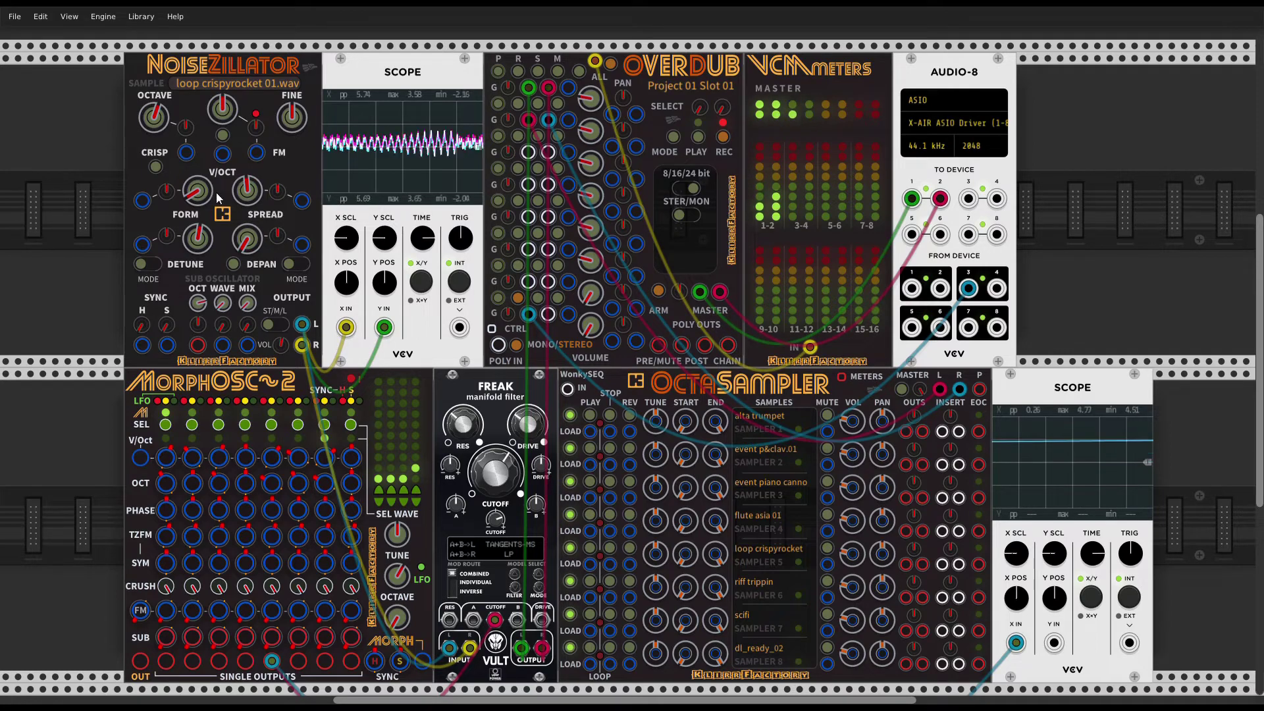
{"action": "mouse_move", "coordinate": [249, 309]}
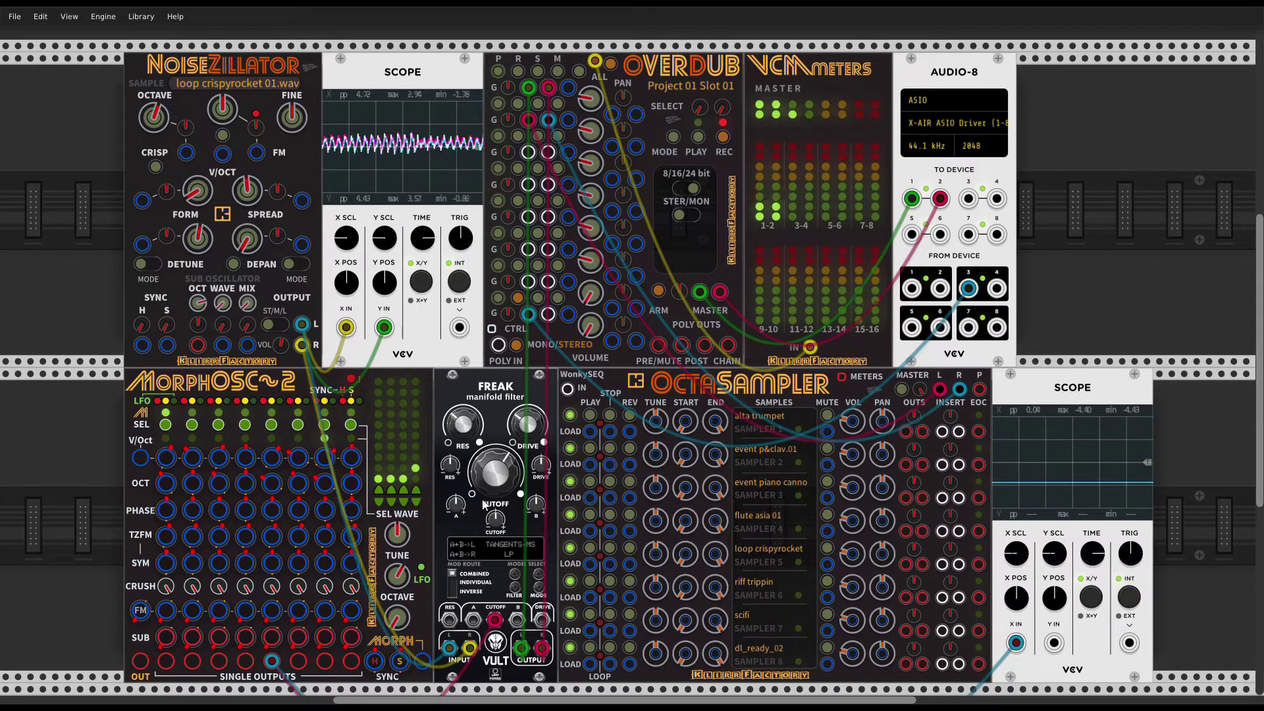
{"action": "mouse_move", "coordinate": [520, 495]}
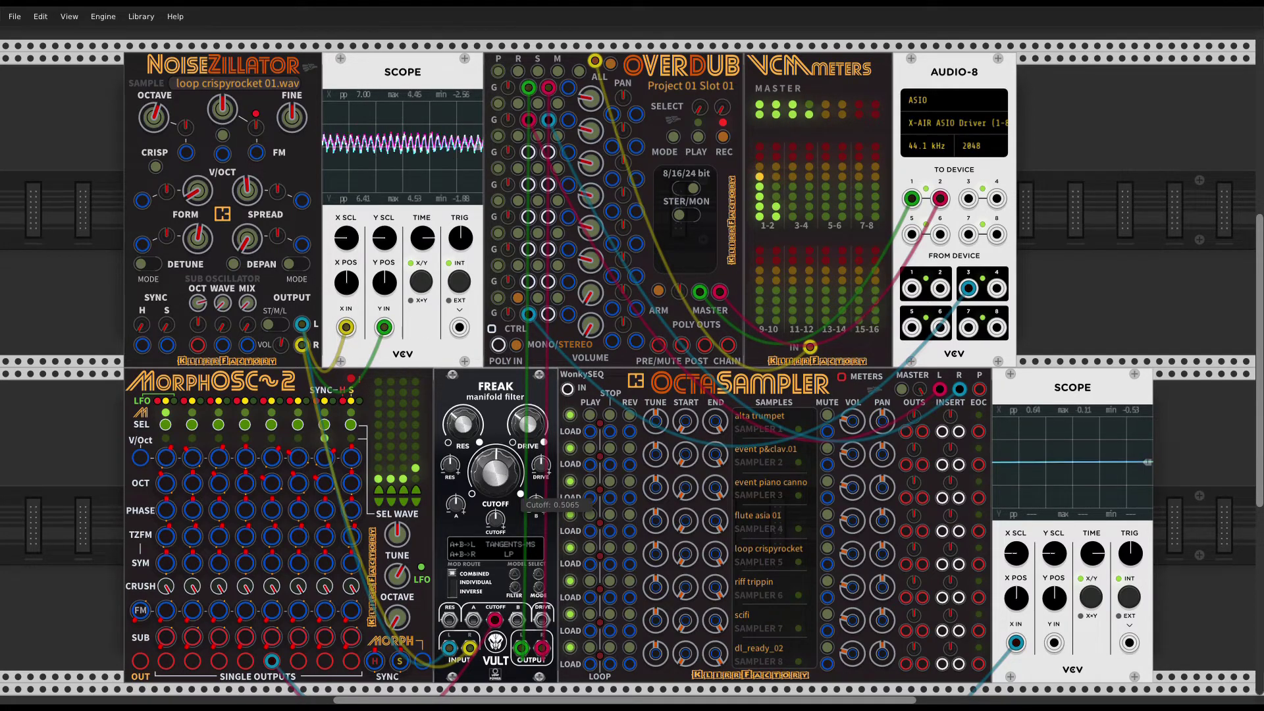
{"action": "left_click_drag", "start_coordinate": [502, 466], "coordinate": [501, 470]}
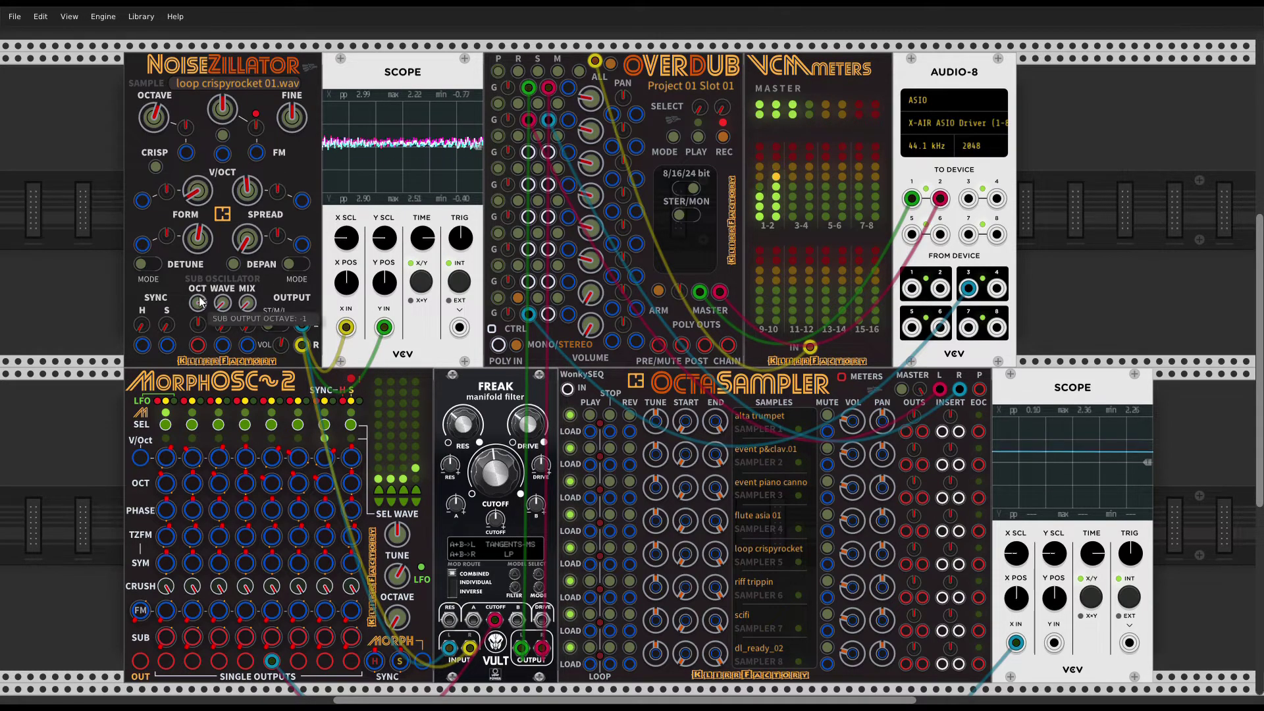
Step: Blend in the sub oscillator, retune one semitone, drop OCTAVE to -3, and set sub OCT to -1
{"action": "left_click_drag", "start_coordinate": [198, 302], "coordinate": [247, 310]}
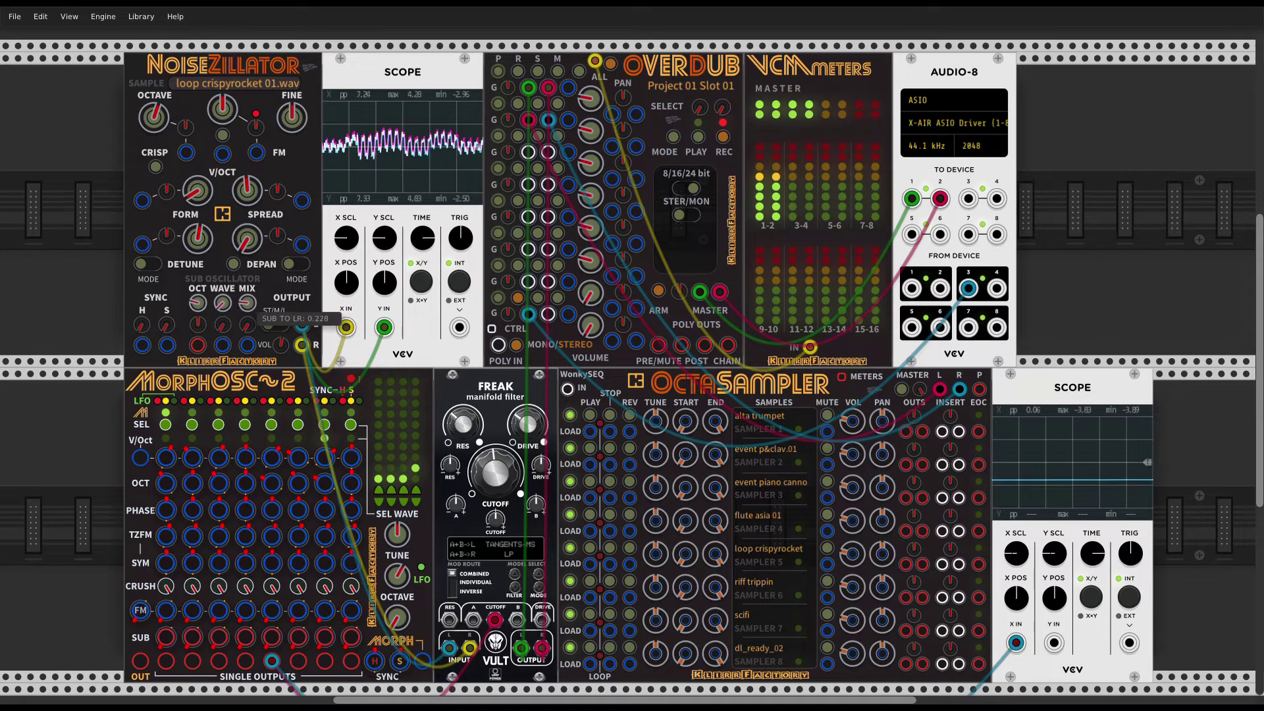
{"action": "left_click_drag", "start_coordinate": [223, 119], "coordinate": [224, 115]}
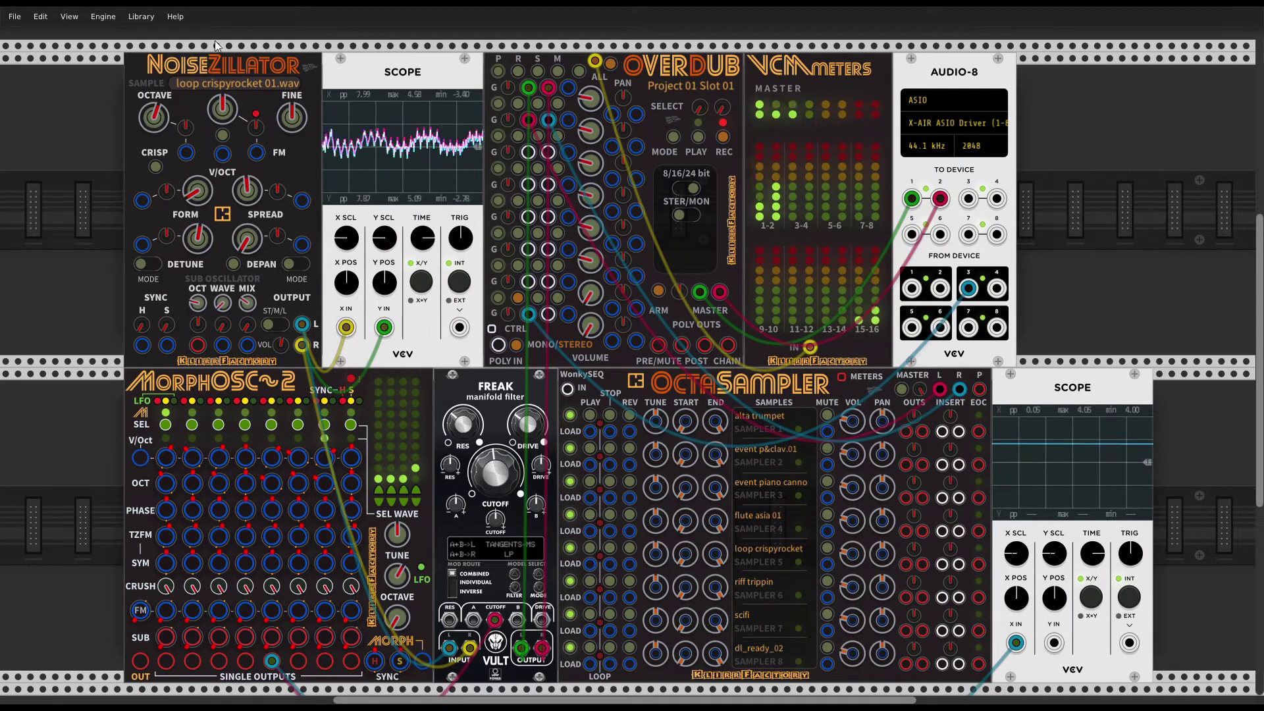
{"action": "left_click_drag", "start_coordinate": [153, 117], "coordinate": [154, 135]}
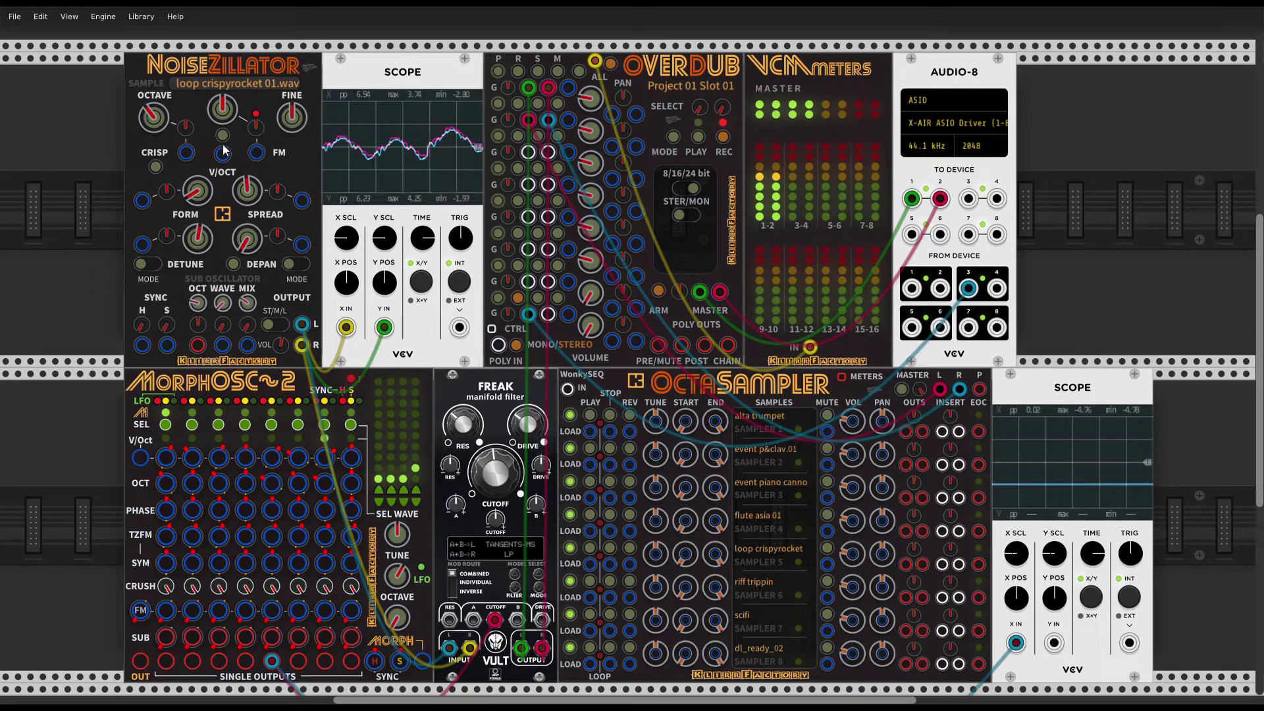
{"action": "left_click_drag", "start_coordinate": [197, 303], "coordinate": [197, 308]}
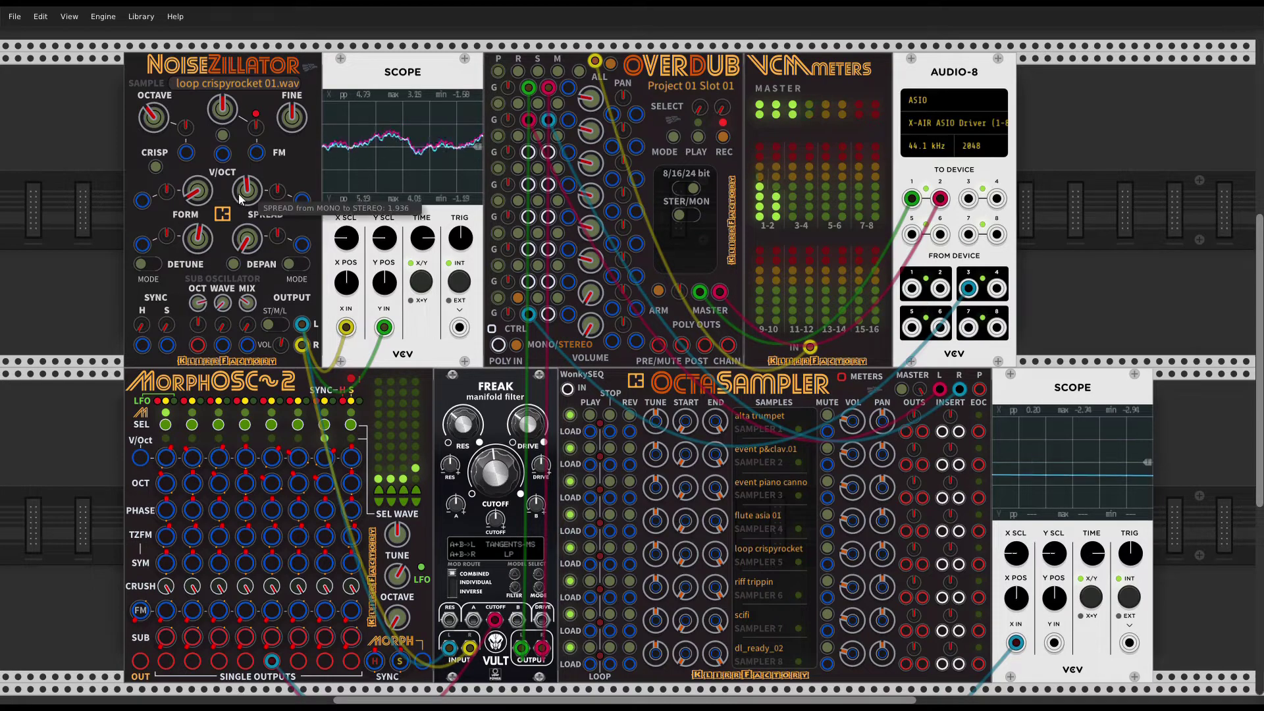
Step: Increase NoiseZillator's stereo spread to about 3.394
{"action": "left_click_drag", "start_coordinate": [248, 190], "coordinate": [248, 180]}
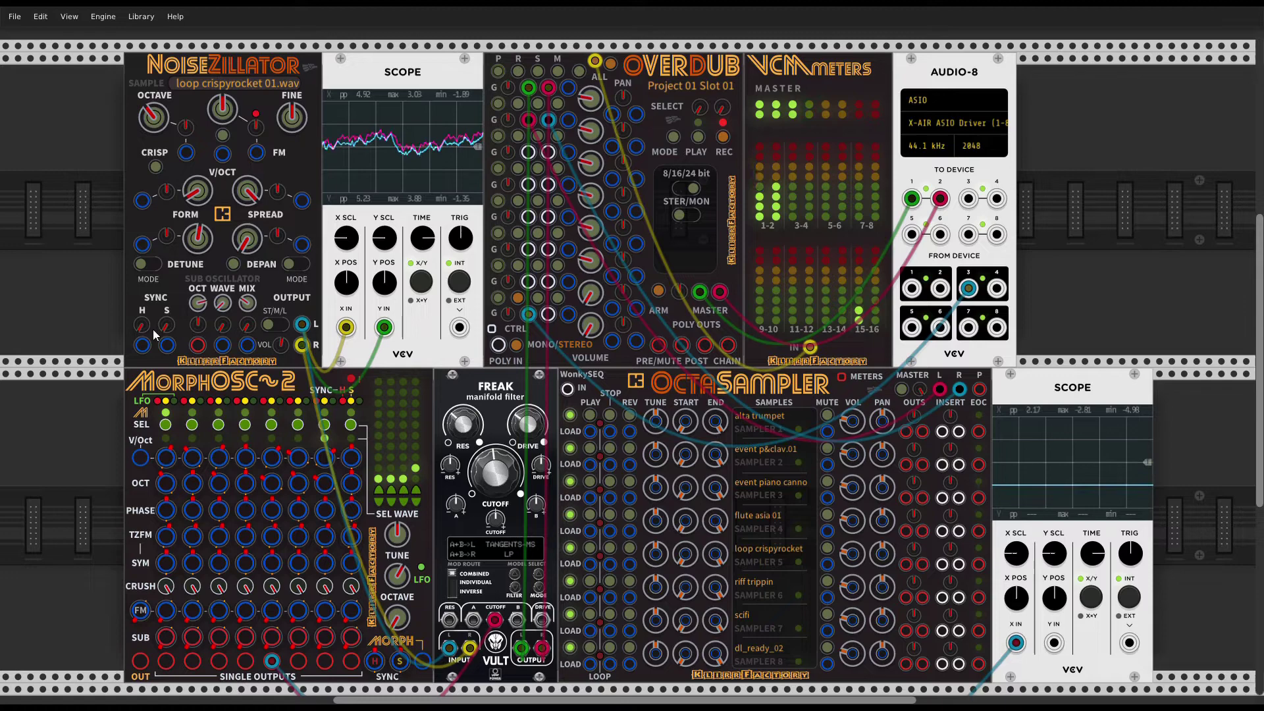
{"action": "mouse_move", "coordinate": [146, 334]}
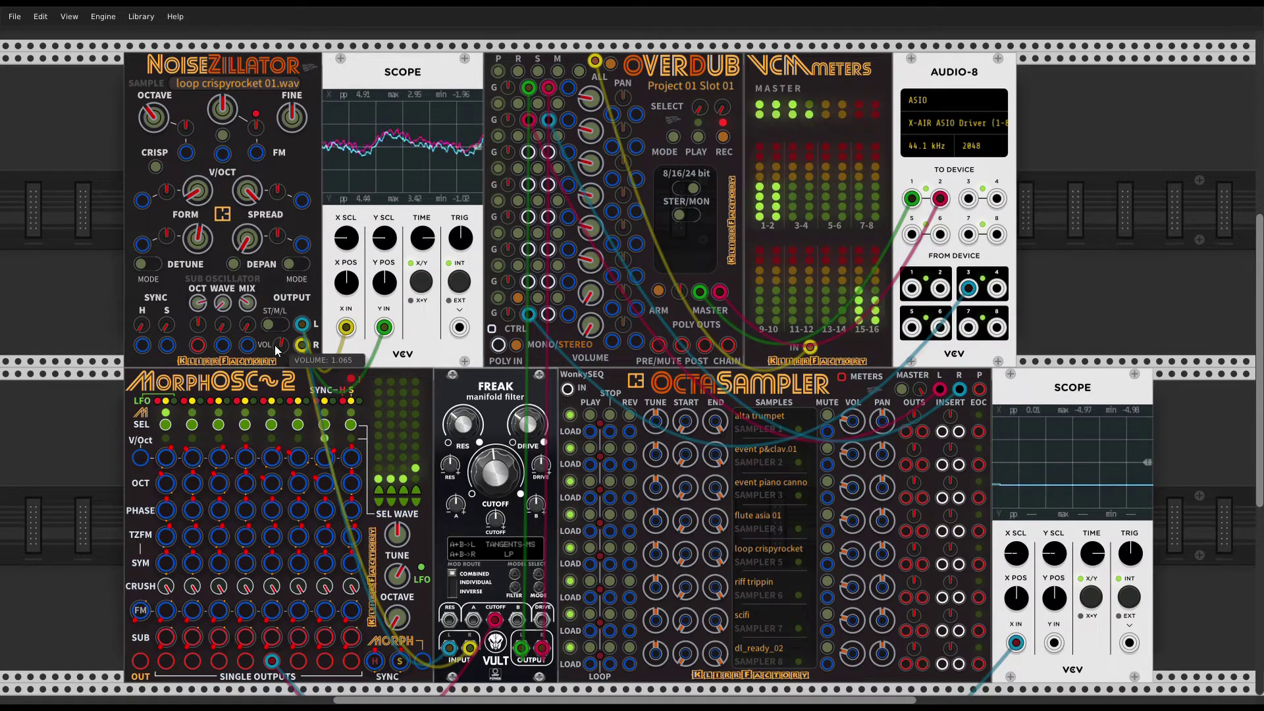
{"action": "mouse_move", "coordinate": [248, 245]}
{"action": "mouse_move", "coordinate": [234, 268]}
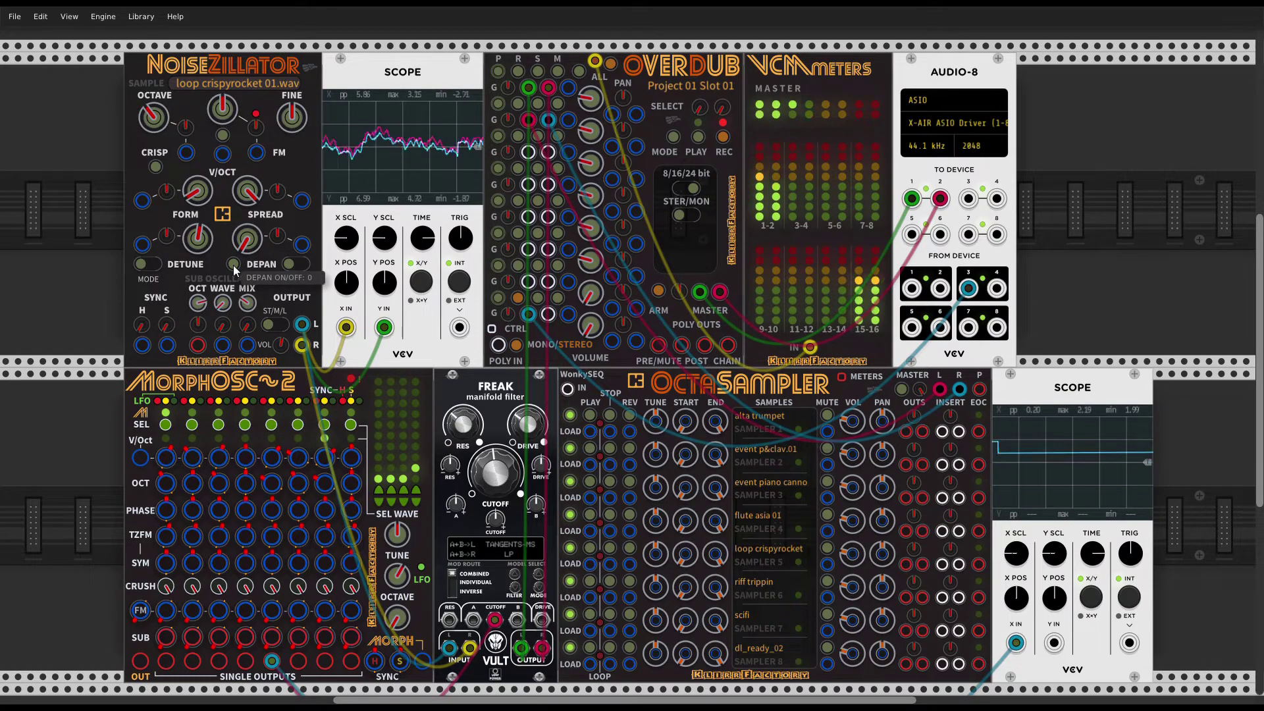
Step: Turn on NoiseZillator's DEPAN and drag its amount clockwise toward 9
{"action": "left_click", "coordinate": [233, 265]}
{"action": "left_click_drag", "start_coordinate": [254, 244], "coordinate": [278, 270]}
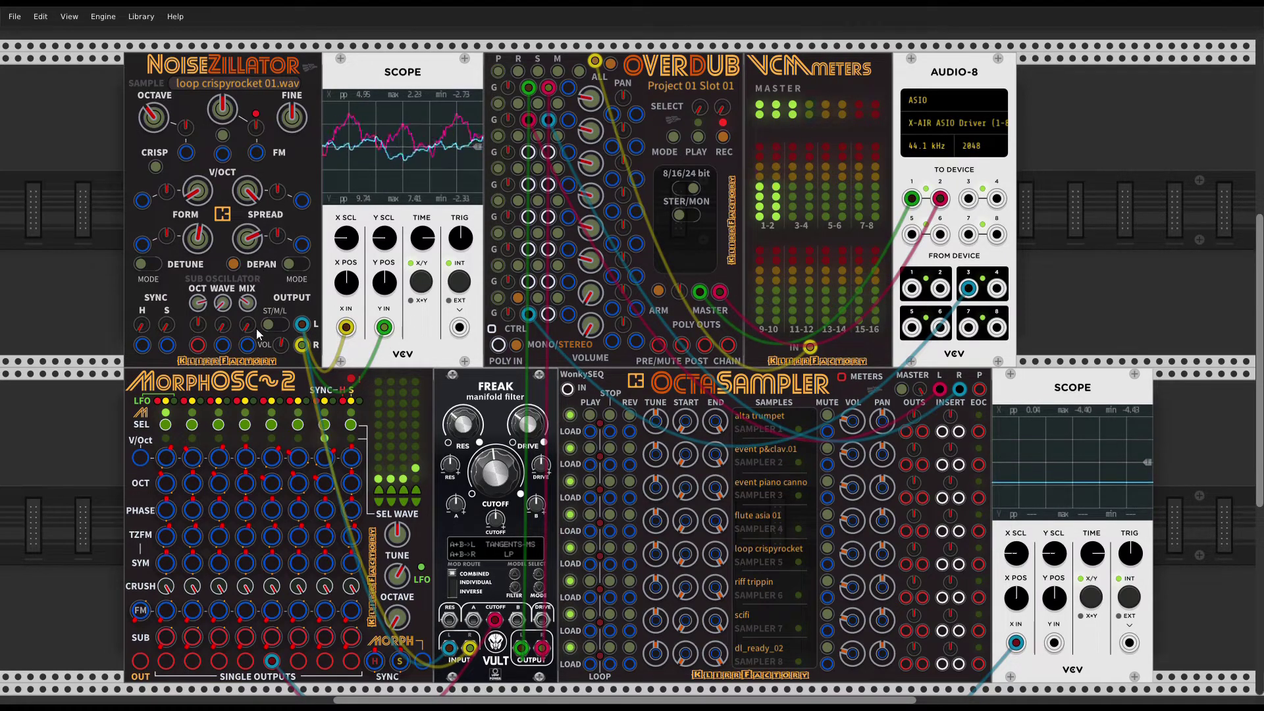
{"action": "mouse_move", "coordinate": [240, 241]}
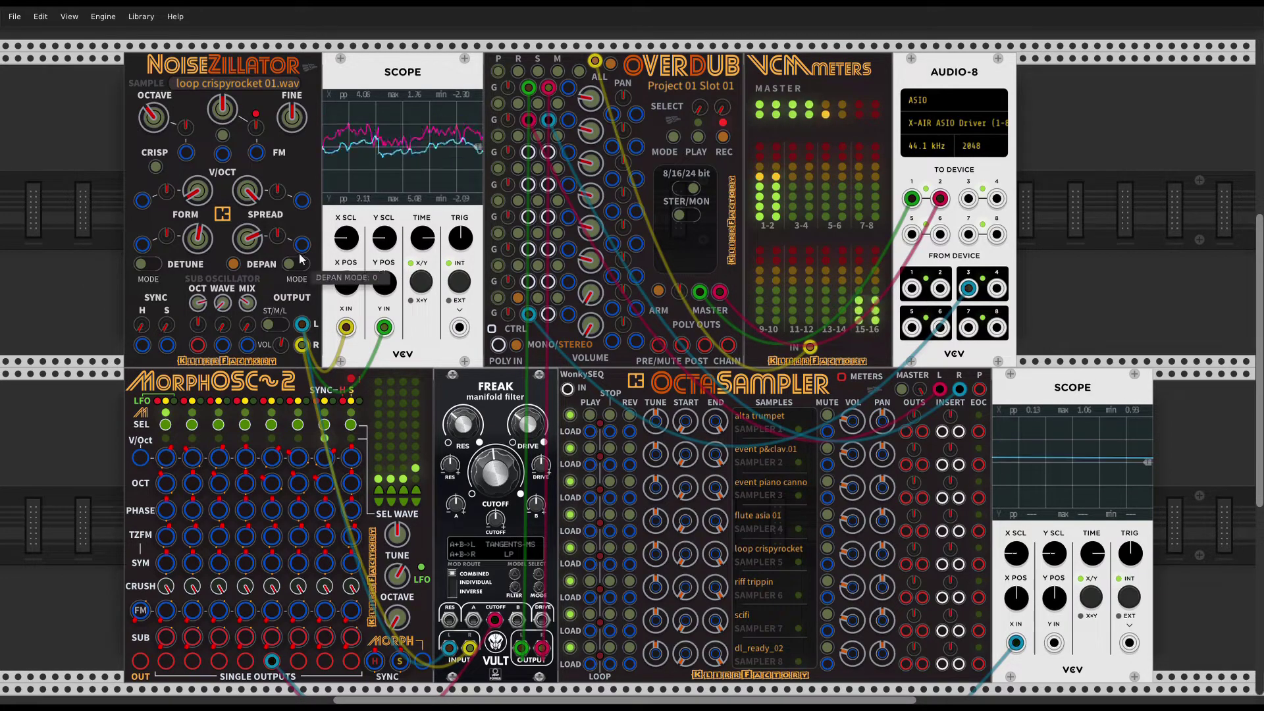
Step: Switch to mono, push DEPAN to about 9.8 and back, return to stereo, and set Freak cutoff to 0.949
{"action": "left_click", "coordinate": [266, 324]}
{"action": "left_click_drag", "start_coordinate": [247, 238], "coordinate": [247, 223]}
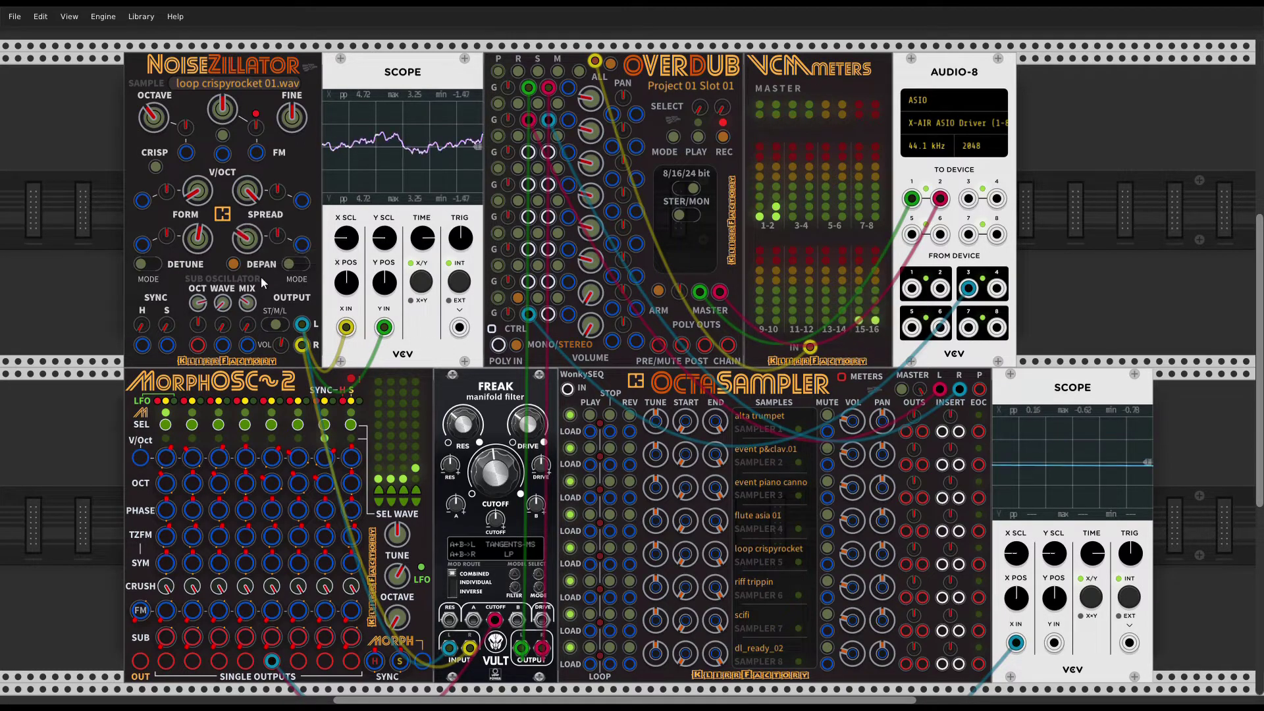
{"action": "mouse_move", "coordinate": [246, 248]}
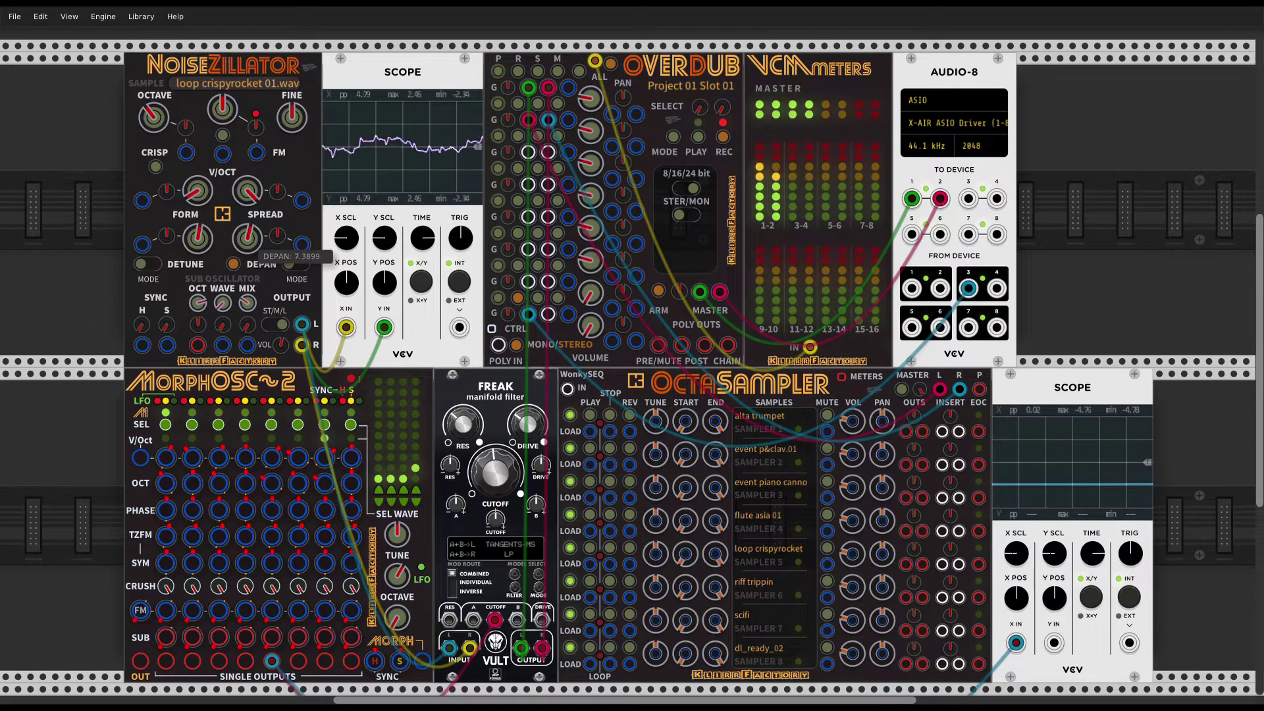
{"action": "left_click_drag", "start_coordinate": [247, 238], "coordinate": [247, 250]}
{"action": "left_click", "coordinate": [275, 323]}
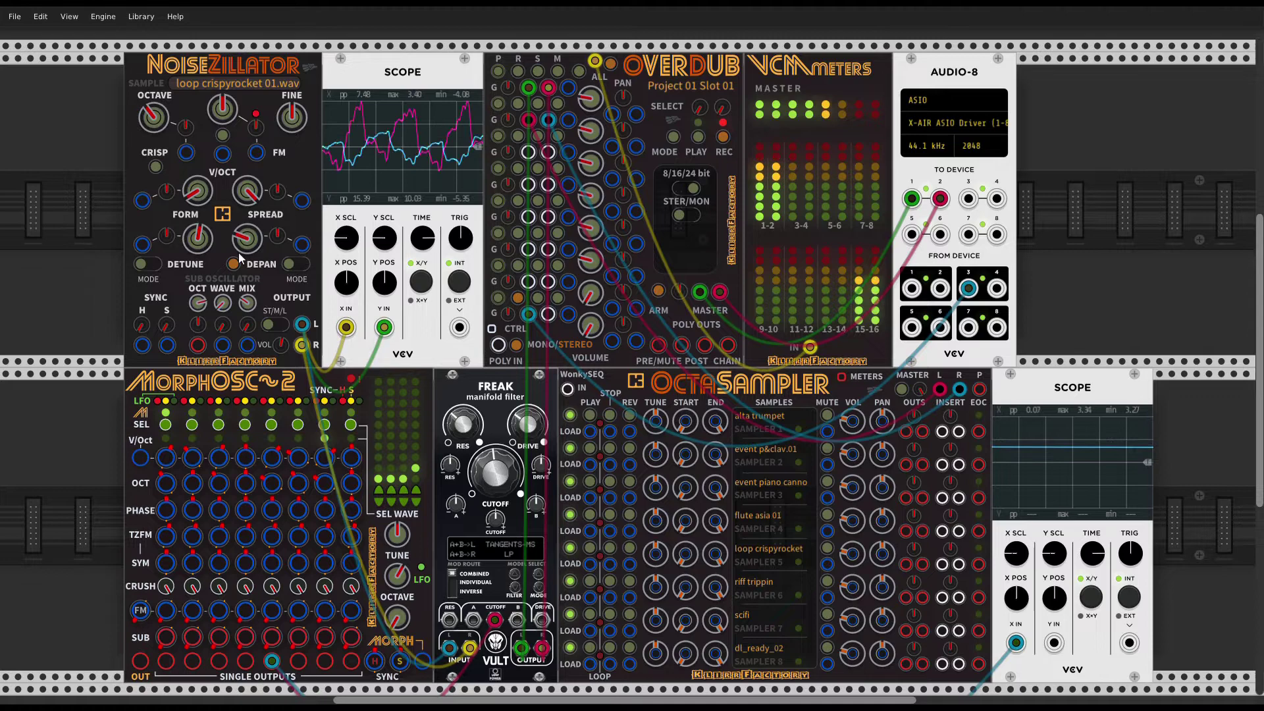
{"action": "left_click_drag", "start_coordinate": [495, 470], "coordinate": [495, 462]}
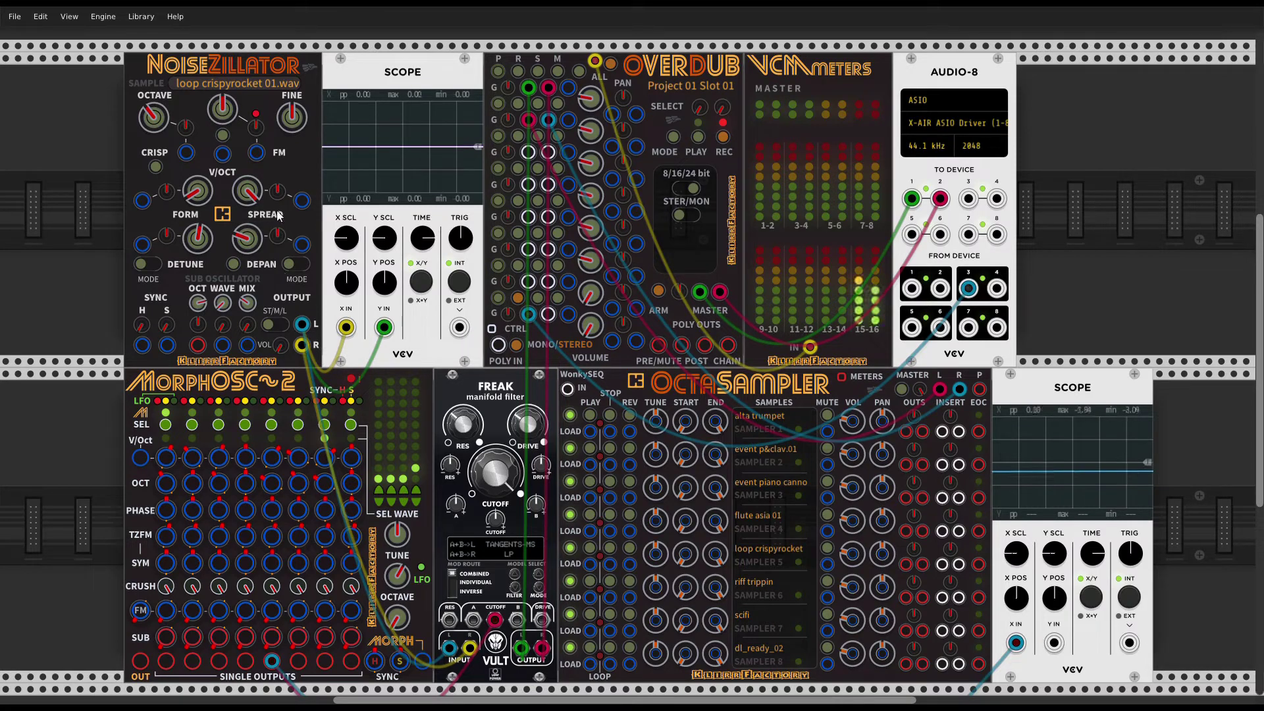
Step: Turn NoiseZillator's VOL knob from 0 back up to about 0.84
{"action": "mouse_move", "coordinate": [281, 349]}
{"action": "mouse_move", "coordinate": [281, 349]}
{"action": "left_mouse_down"}
{"action": "mouse_move", "coordinate": [281, 337]}
{"action": "mouse_move", "coordinate": [278, 355]}
{"action": "left_mouse_up"}
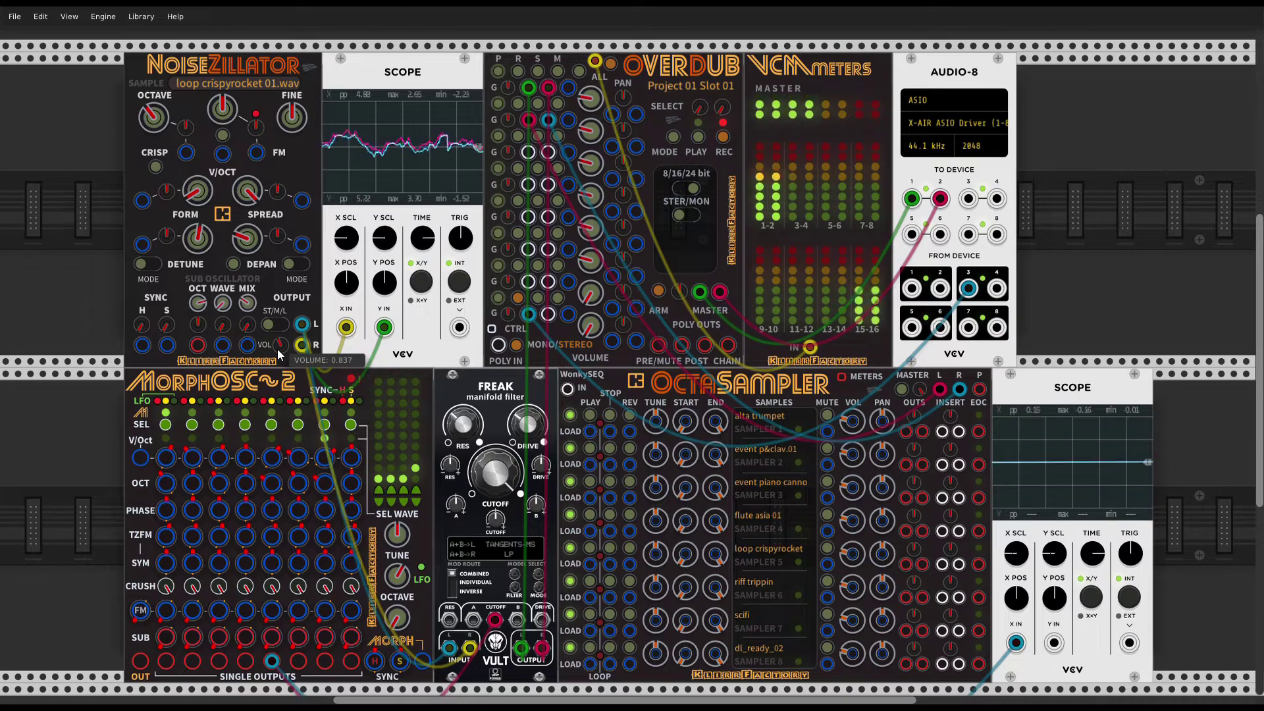